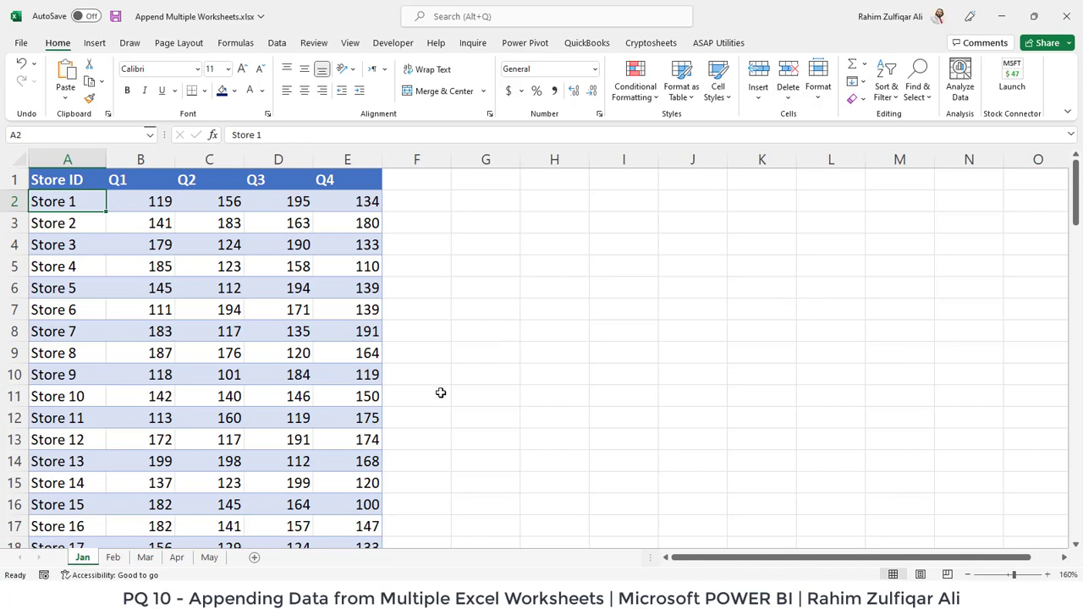
Step: On the Jan sheet, check the store table runs to row 101 and note the Q3 and Q4 columns
{"action": "left_click", "coordinate": [342, 338]}
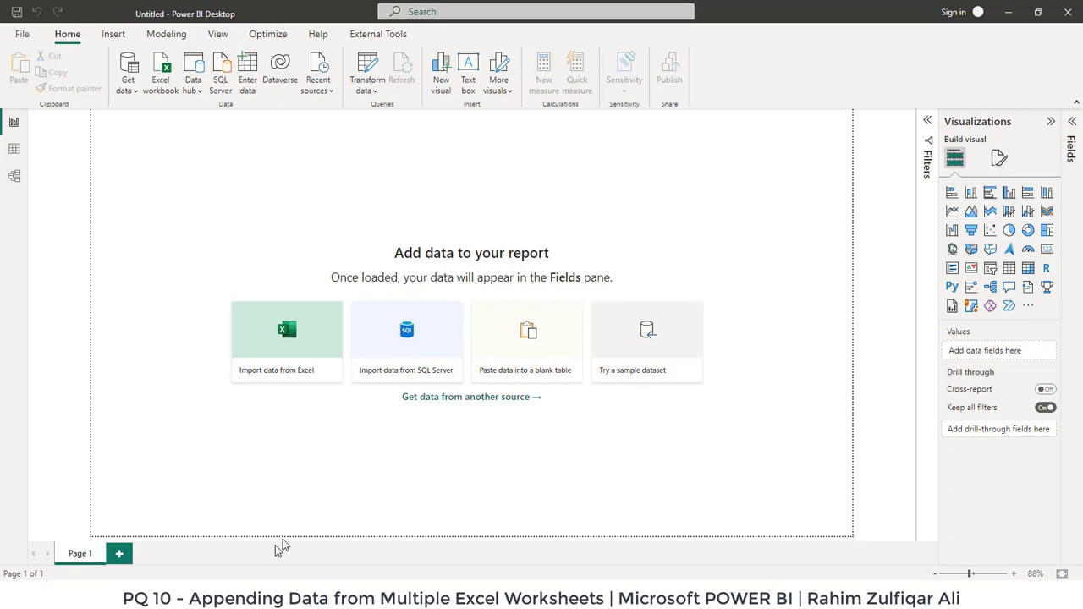
{"action": "key", "text": "alt+Tab"}
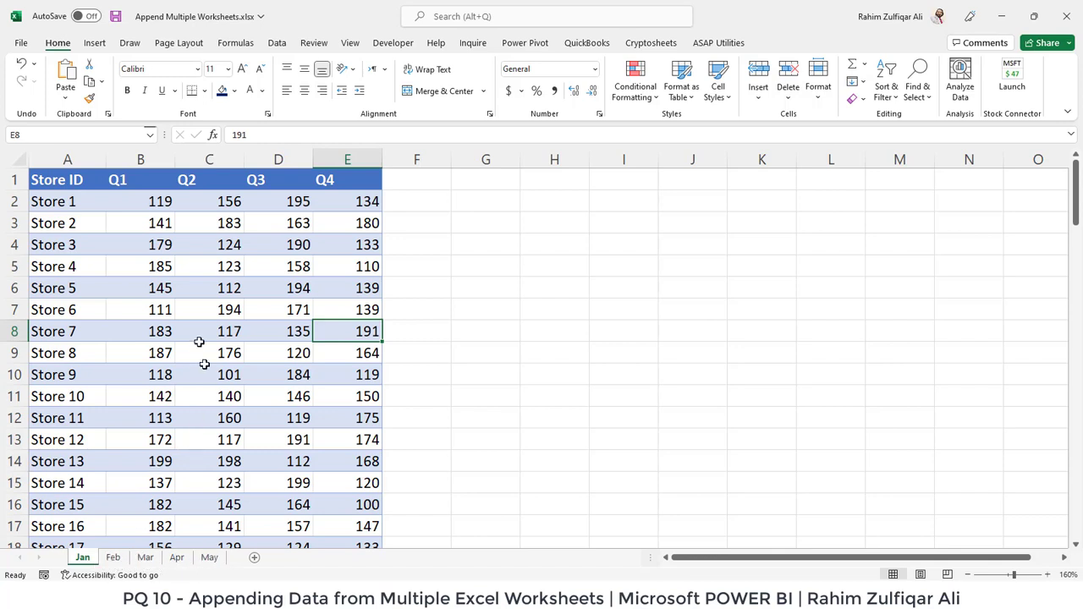
{"action": "left_click", "coordinate": [158, 247]}
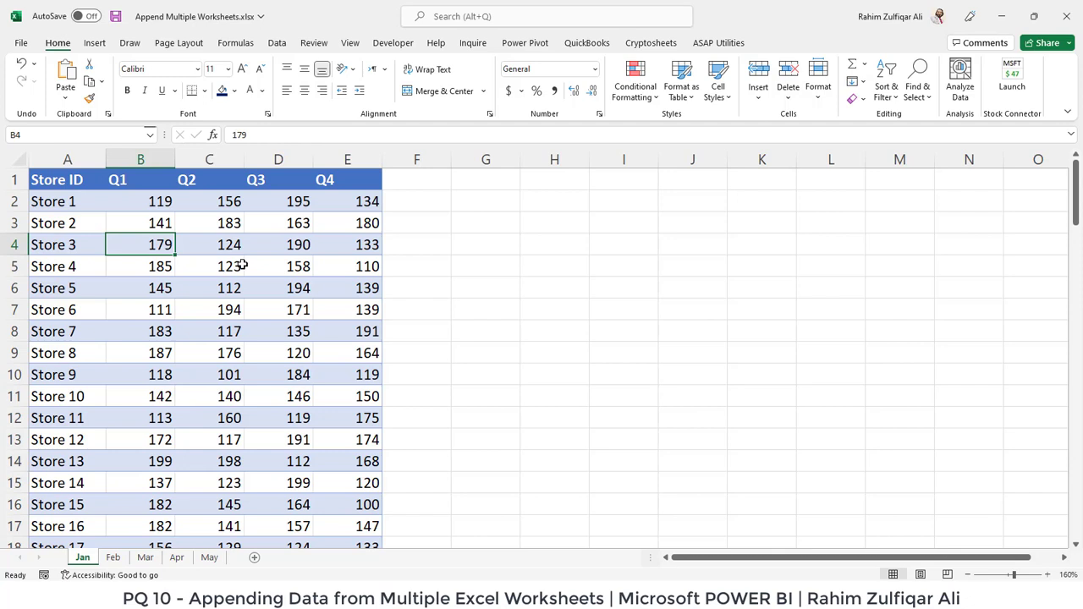
{"action": "key", "text": "Left"}
{"action": "key", "text": "ctrl+Down"}
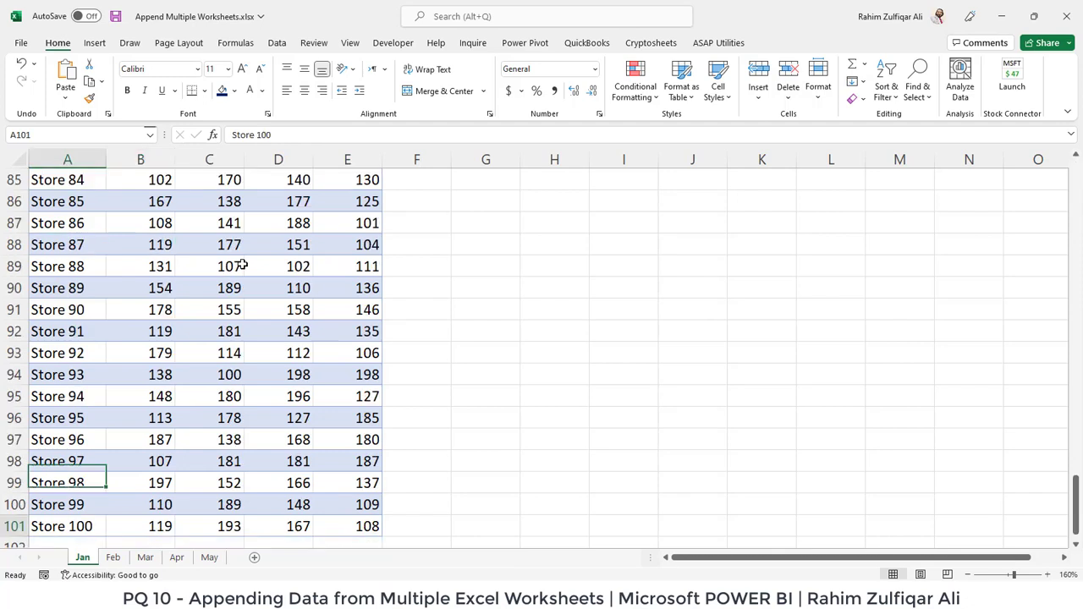
{"action": "key", "text": "ctrl+Up"}
{"action": "key", "text": "Down"}
{"action": "key", "text": "Right"}
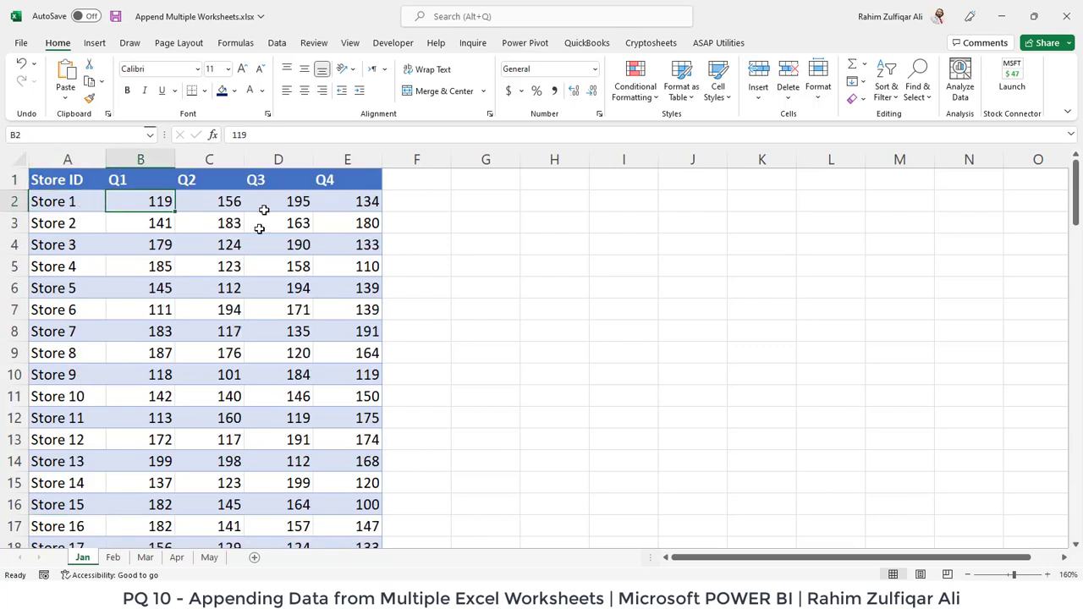
{"action": "left_click", "coordinate": [264, 176]}
{"action": "left_click", "coordinate": [326, 178]}
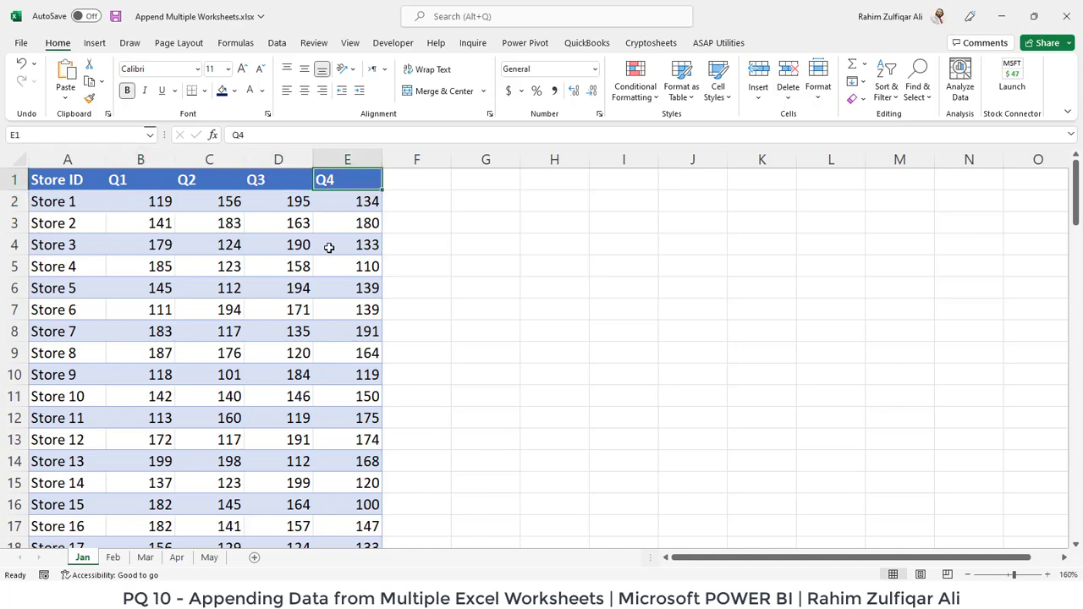
Step: On the Feb sheet, find Q4 sitting in column D and Q3 in column E
{"action": "left_click", "coordinate": [114, 557]}
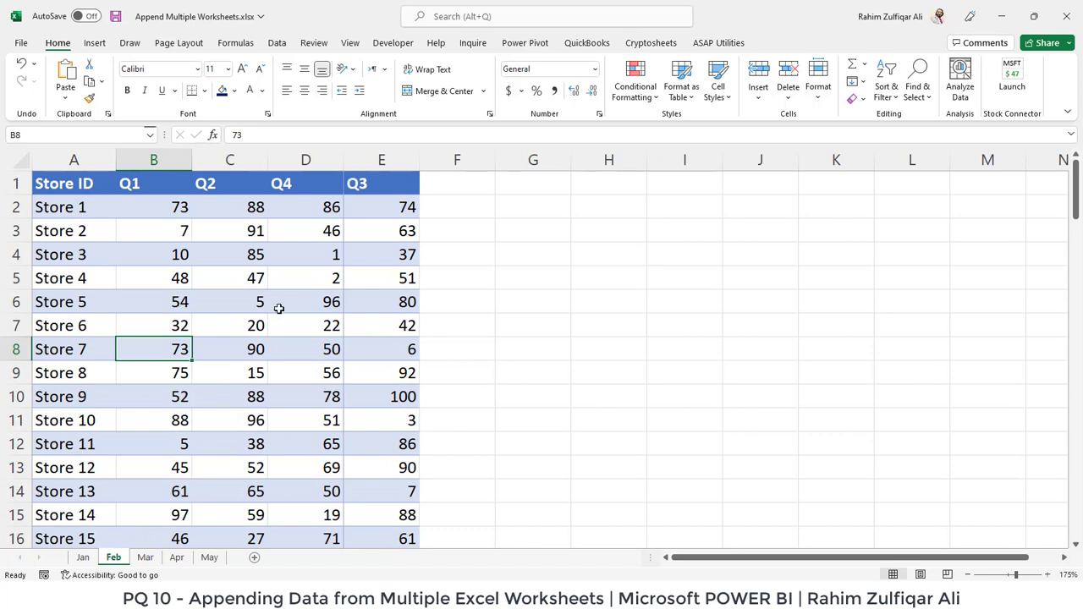
{"action": "left_click", "coordinate": [106, 213]}
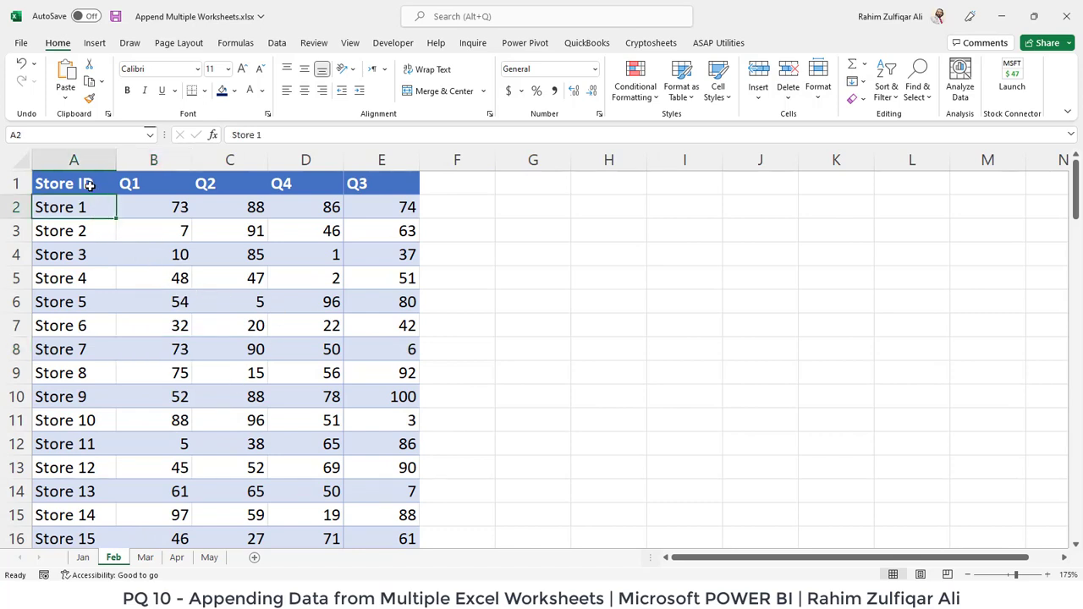
{"action": "left_click", "coordinate": [158, 186]}
{"action": "left_click", "coordinate": [219, 184]}
{"action": "left_click", "coordinate": [295, 181]}
{"action": "left_click", "coordinate": [356, 180]}
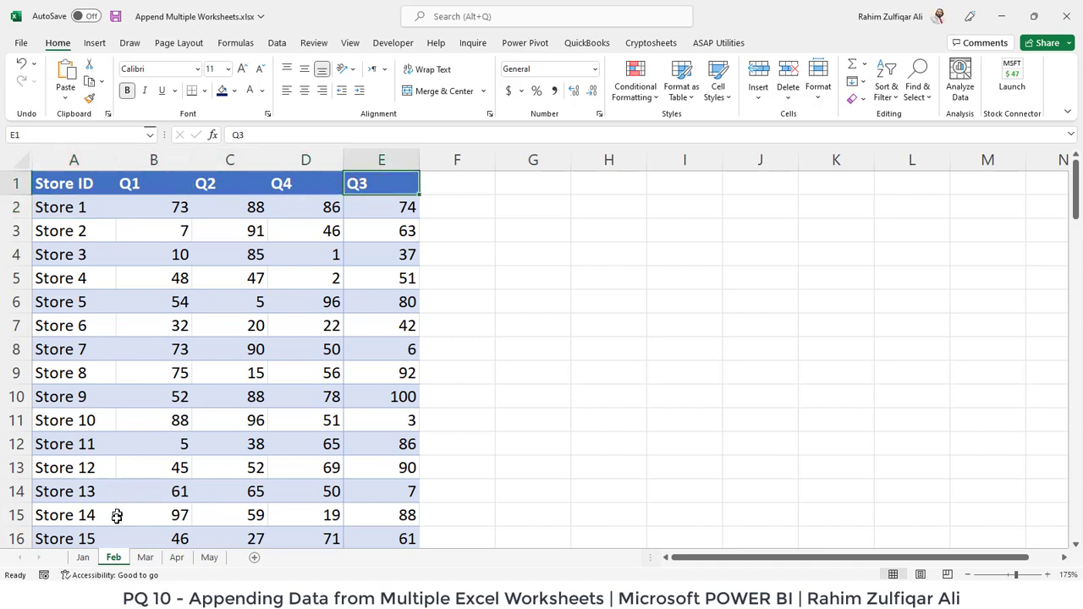
Step: Compare Feb's swapped Q4/Q3 columns D and E against Jan's column order
{"action": "left_click", "coordinate": [91, 560]}
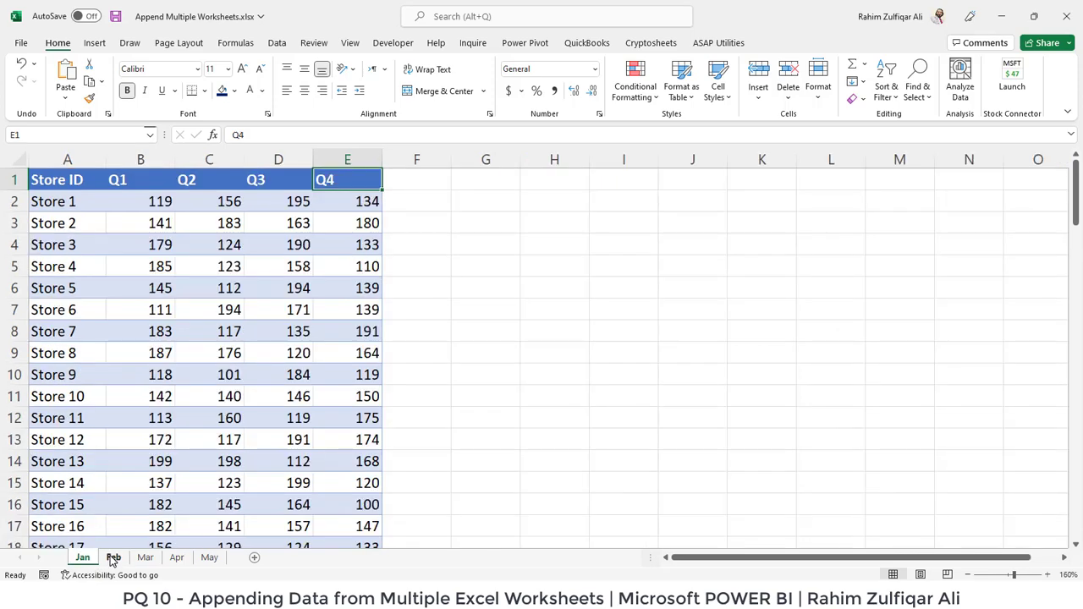
{"action": "left_click", "coordinate": [114, 559]}
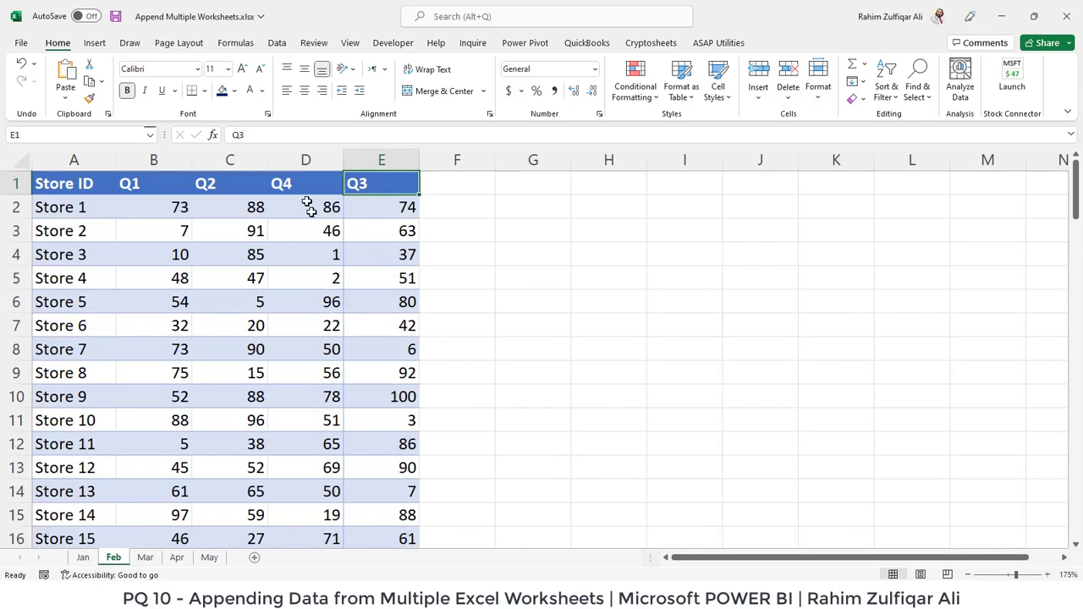
{"action": "left_click_drag", "start_coordinate": [302, 186], "coordinate": [336, 394]}
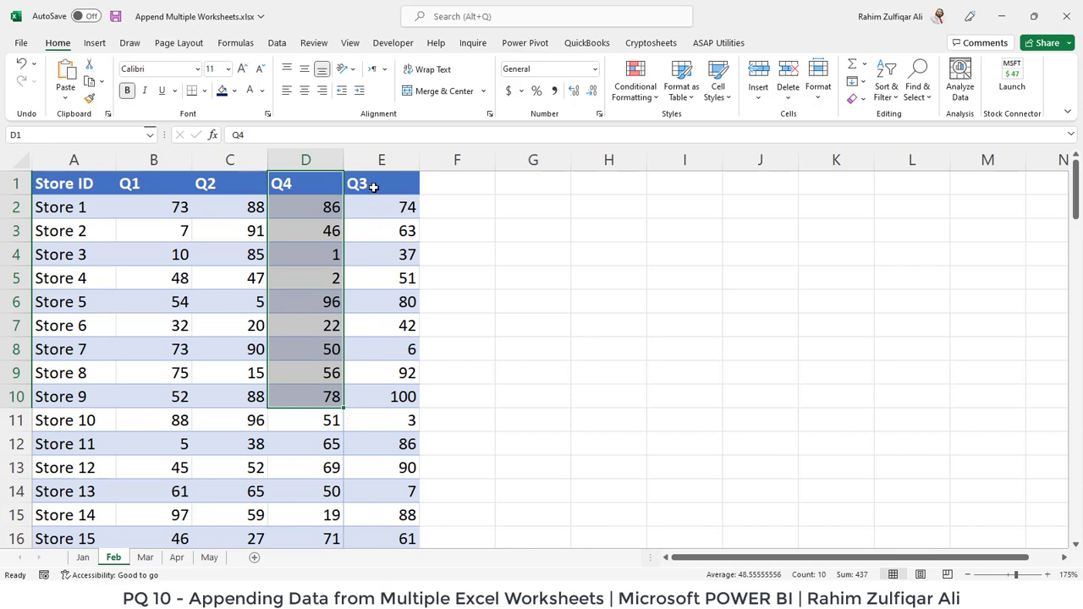
{"action": "left_click_drag", "start_coordinate": [369, 185], "coordinate": [390, 361]}
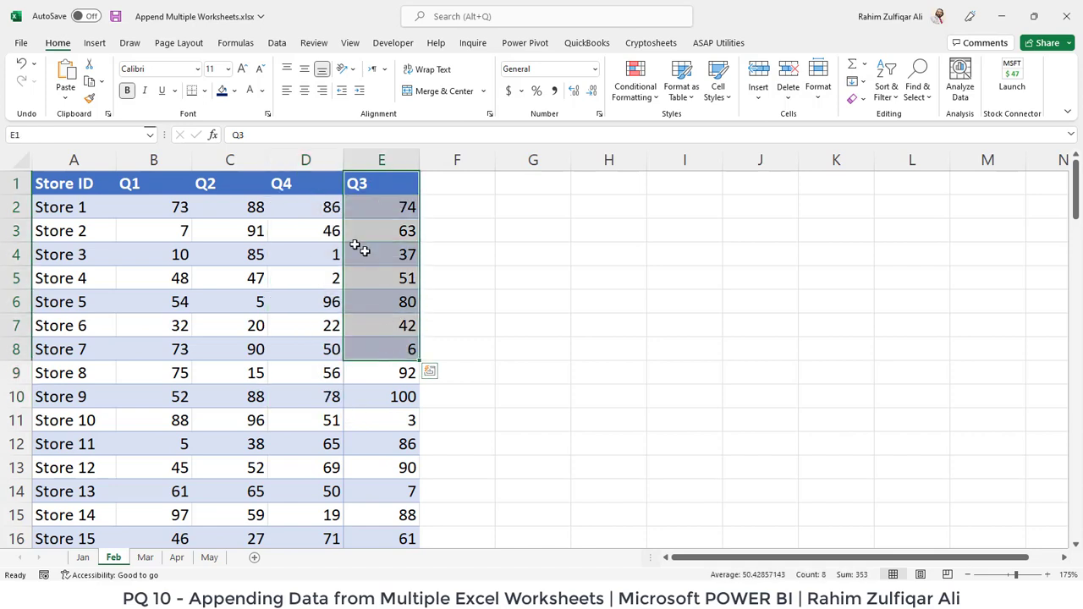
{"action": "left_click", "coordinate": [321, 210]}
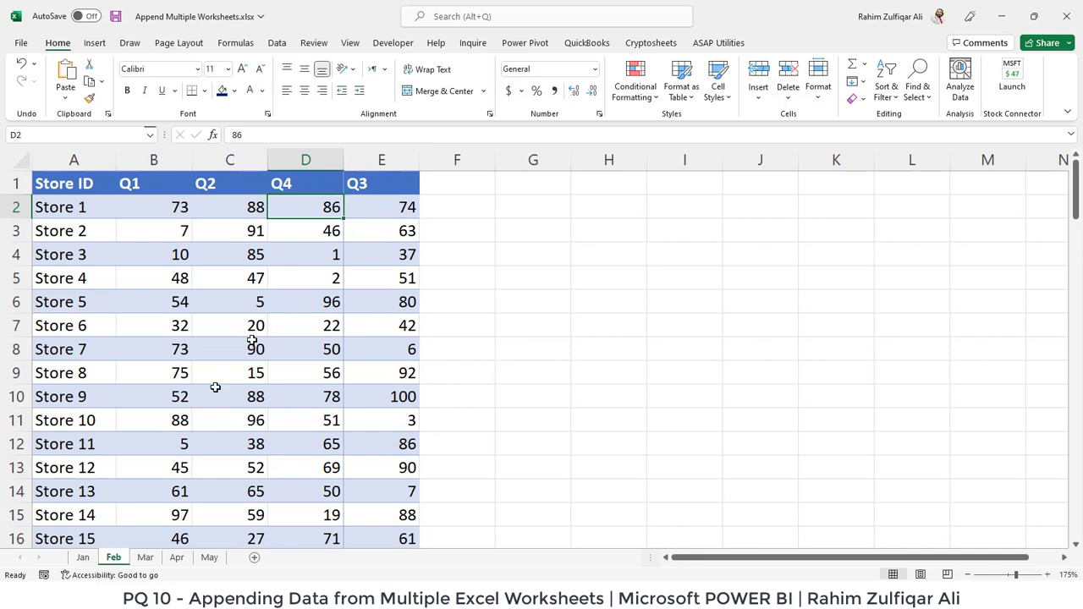
{"action": "left_click", "coordinate": [85, 558]}
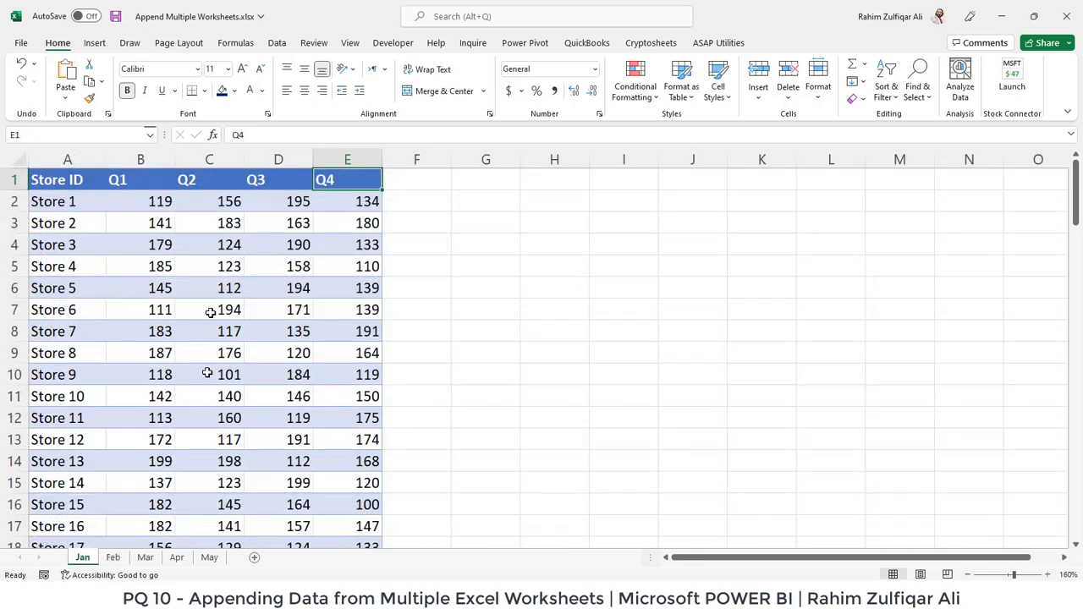
{"action": "left_click", "coordinate": [113, 557]}
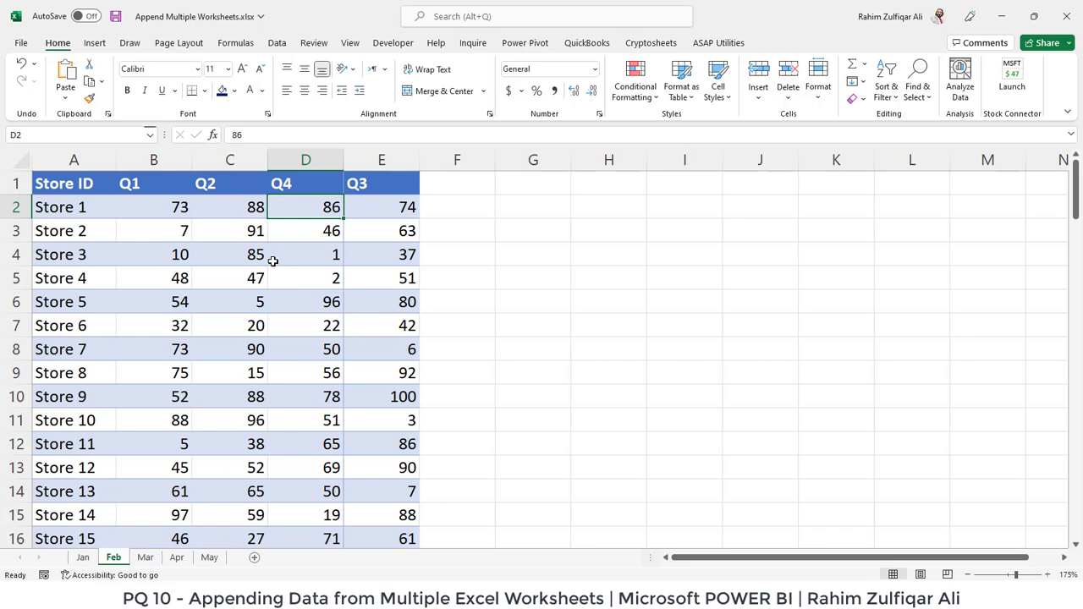
Step: Highlight Feb's Q4 (column D) and Q3 (column E) columns again, then move to the Mar sheet
{"action": "left_click", "coordinate": [291, 183]}
{"action": "left_click_drag", "start_coordinate": [310, 184], "coordinate": [306, 302]}
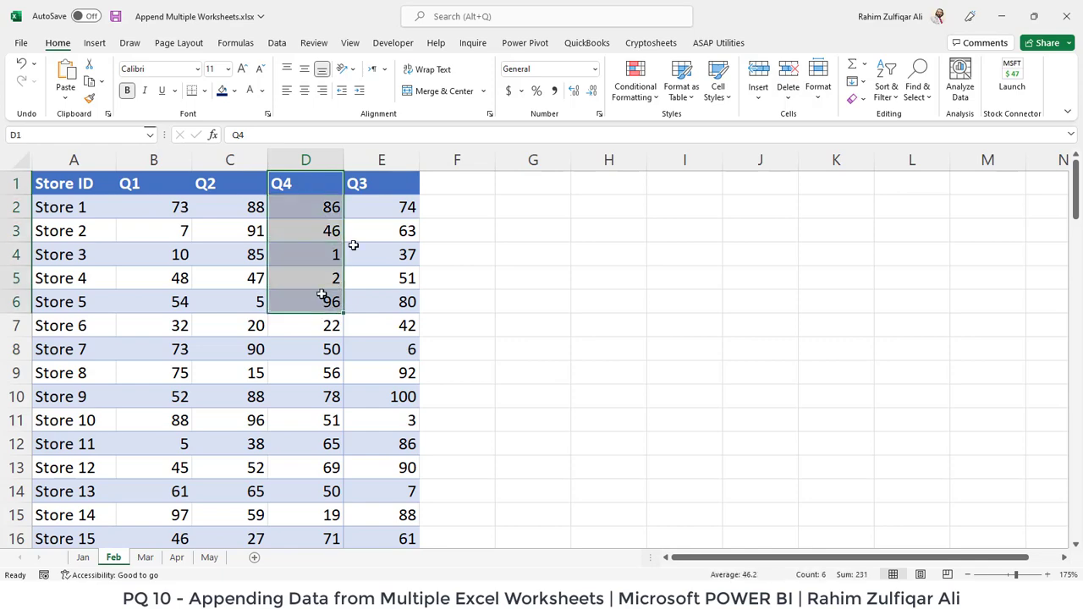
{"action": "left_click_drag", "start_coordinate": [383, 183], "coordinate": [372, 278]}
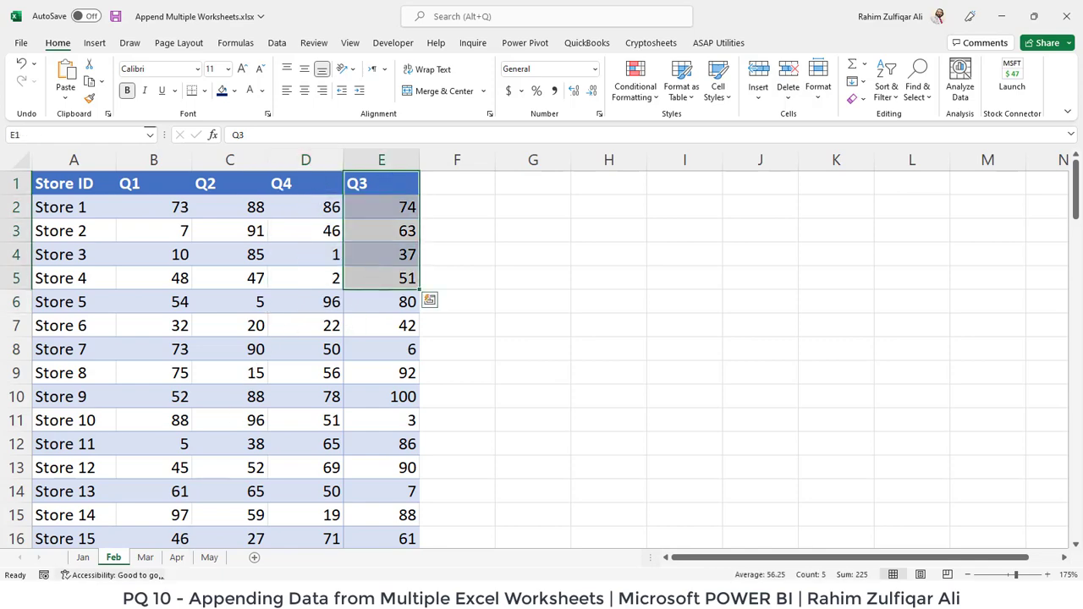
{"action": "left_click", "coordinate": [146, 558]}
Step: Go through Apr to the May sheet and inspect its extra Total column and SUM formula
{"action": "left_click", "coordinate": [177, 559]}
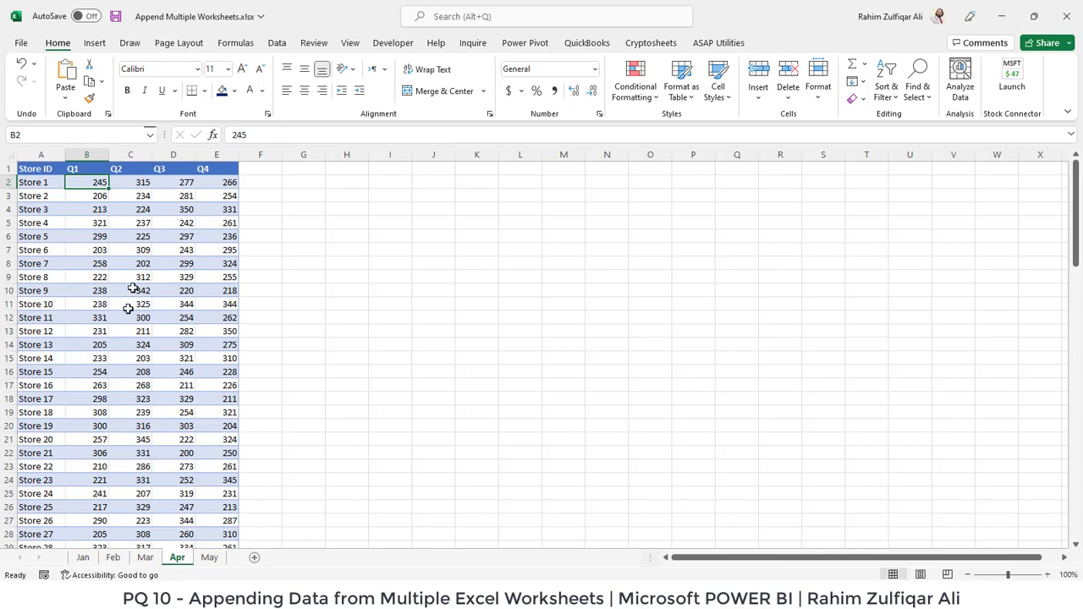
{"action": "left_click", "coordinate": [210, 558]}
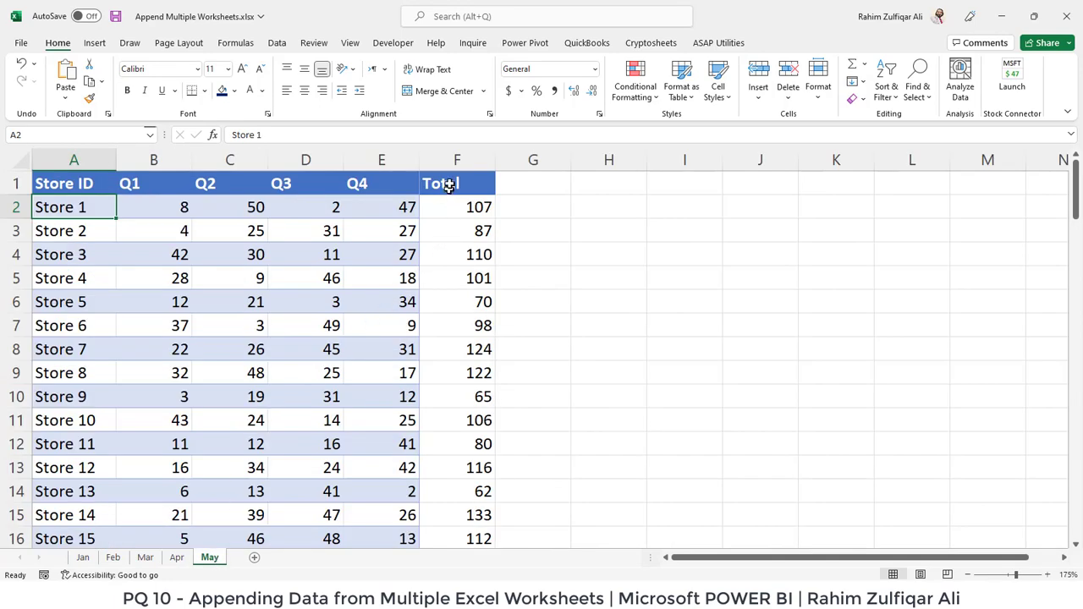
{"action": "left_click_drag", "start_coordinate": [449, 184], "coordinate": [454, 423]}
{"action": "left_click", "coordinate": [476, 205]}
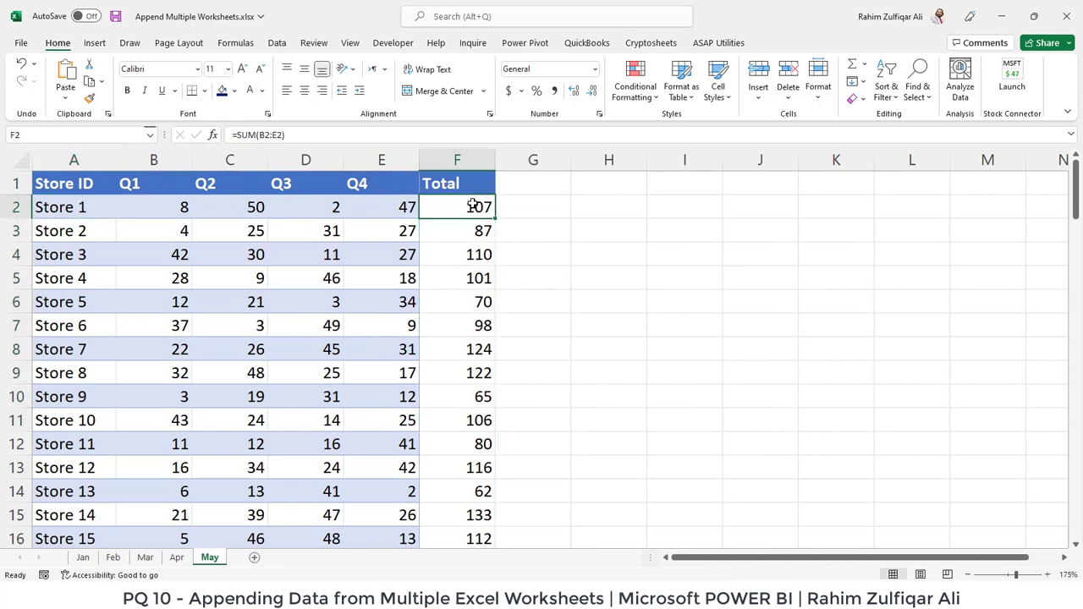
{"action": "left_click", "coordinate": [80, 207]}
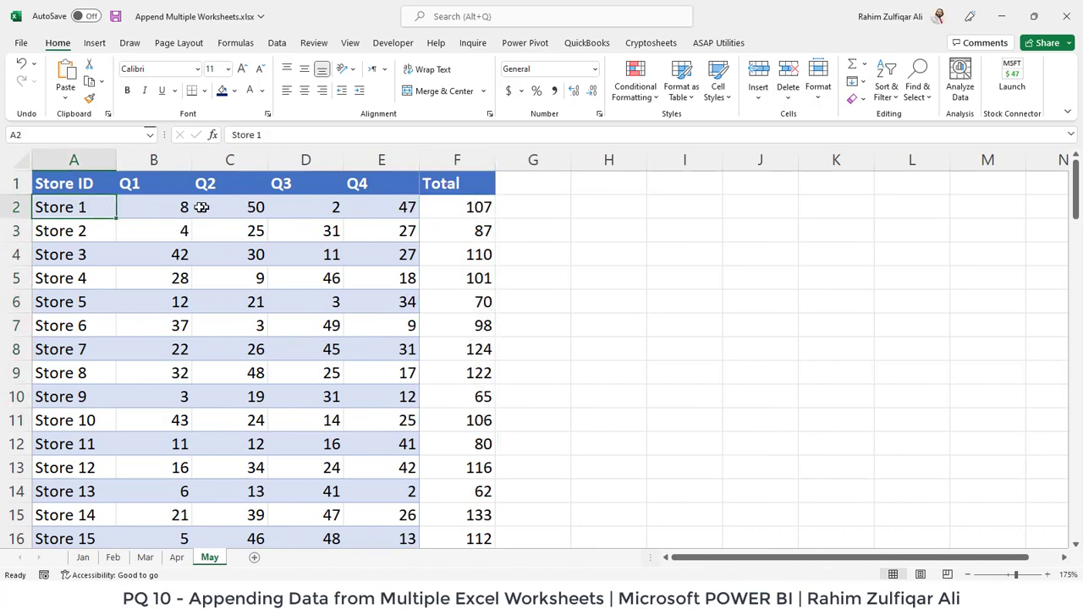
{"action": "left_click_drag", "start_coordinate": [466, 207], "coordinate": [483, 418]}
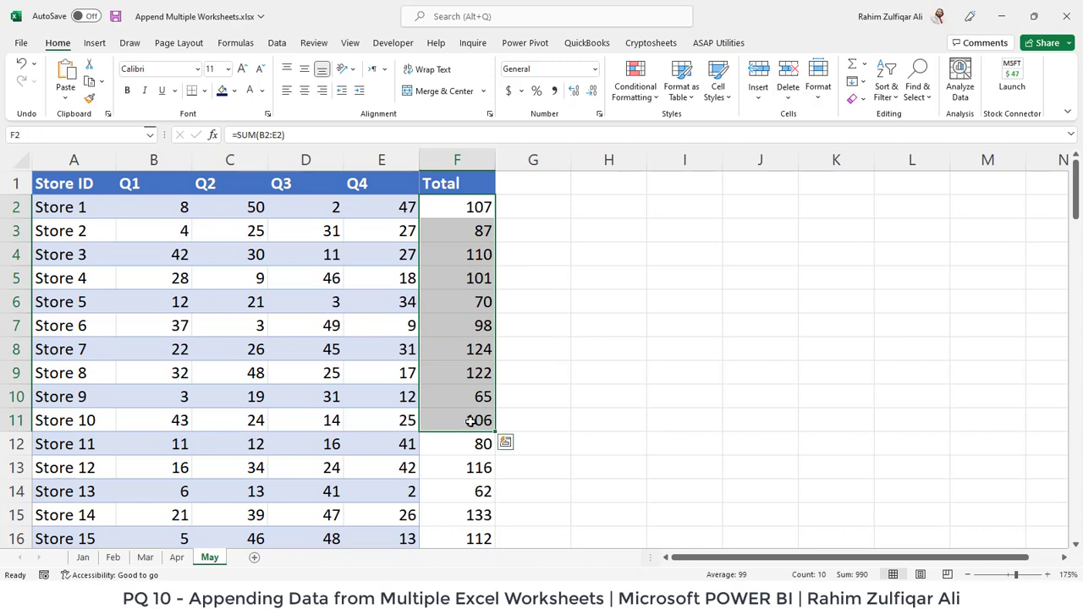
{"action": "left_click", "coordinate": [446, 182]}
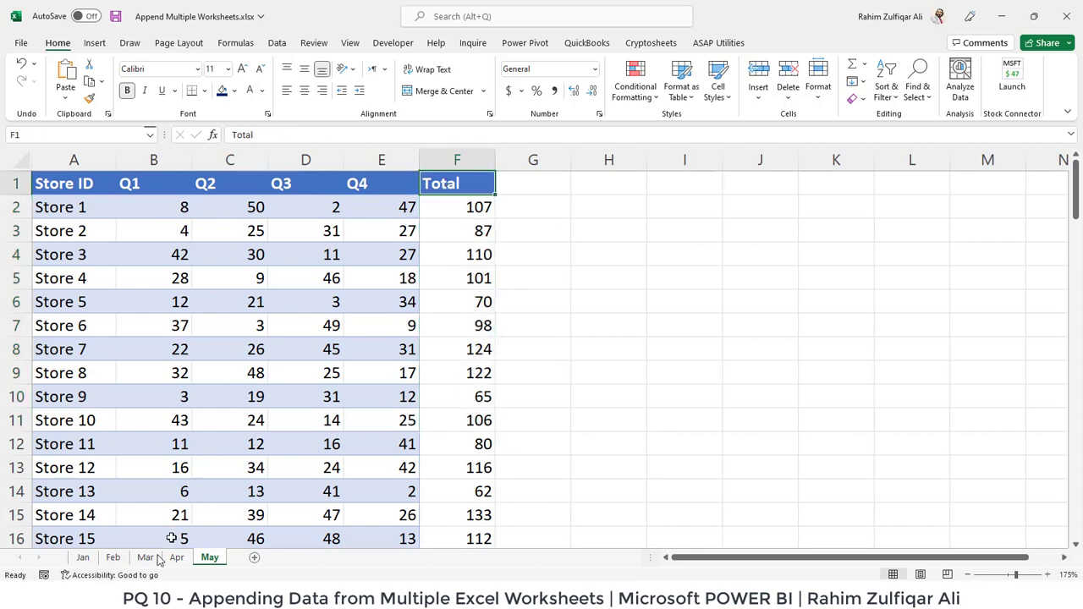
Step: Cycle through the Jan to May sheets, then check the SUM formula behind Store 6's Total on May
{"action": "left_click", "coordinate": [85, 558]}
{"action": "left_click", "coordinate": [112, 558]}
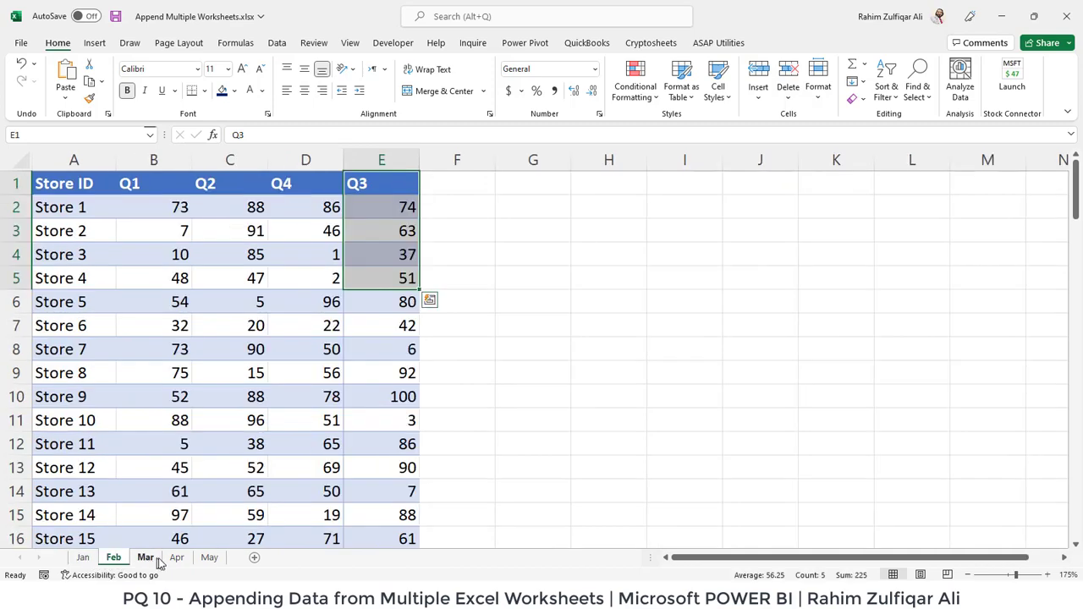
{"action": "left_click", "coordinate": [158, 558]}
{"action": "left_click", "coordinate": [176, 559]}
{"action": "left_click", "coordinate": [209, 559]}
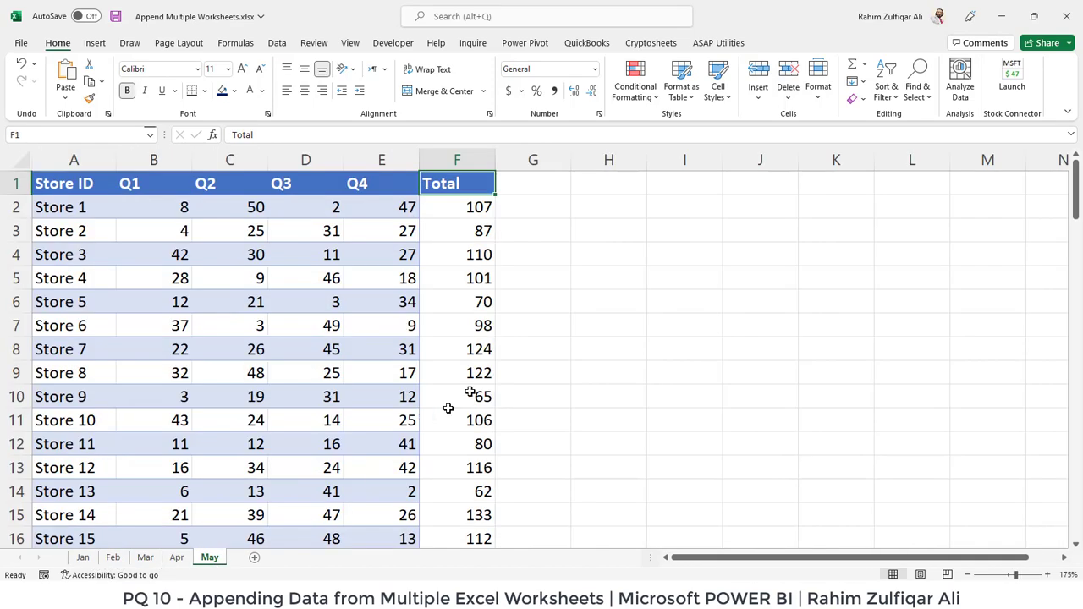
{"action": "left_click", "coordinate": [478, 330]}
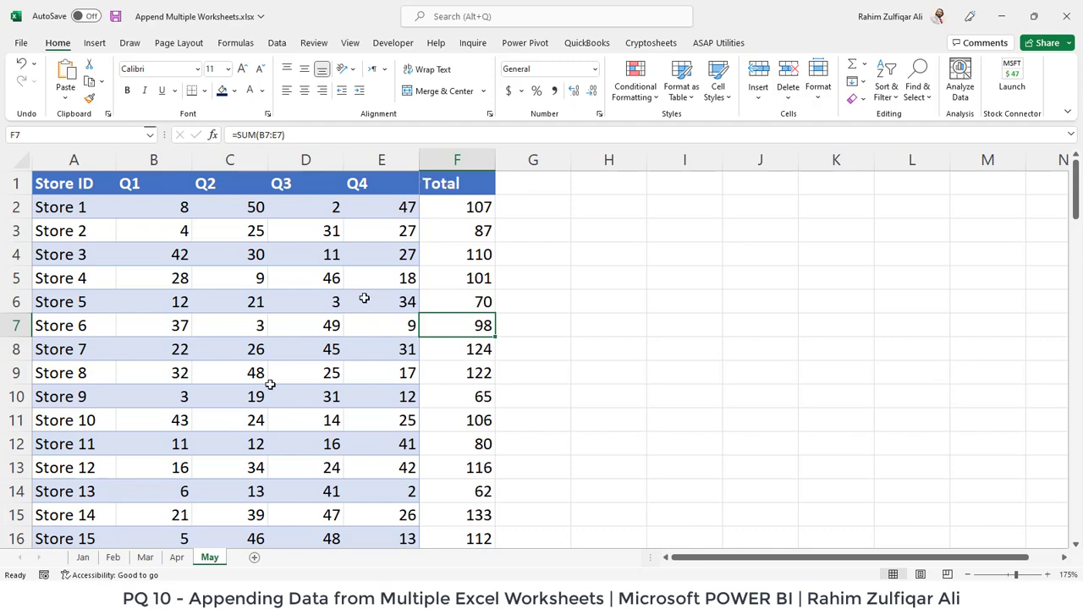
{"action": "left_click", "coordinate": [144, 558]}
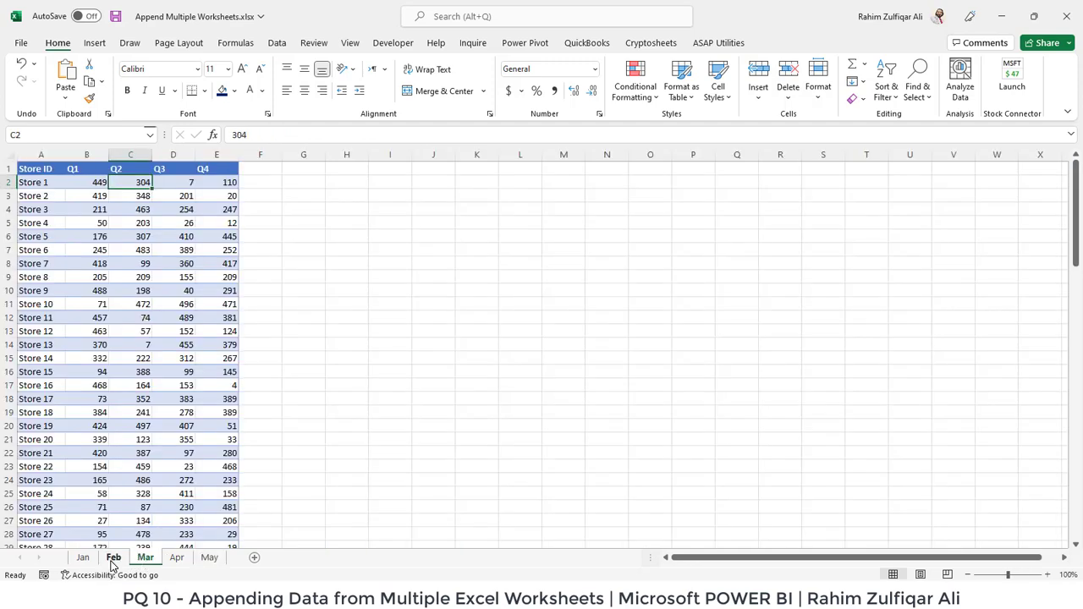
{"action": "left_click", "coordinate": [113, 558]}
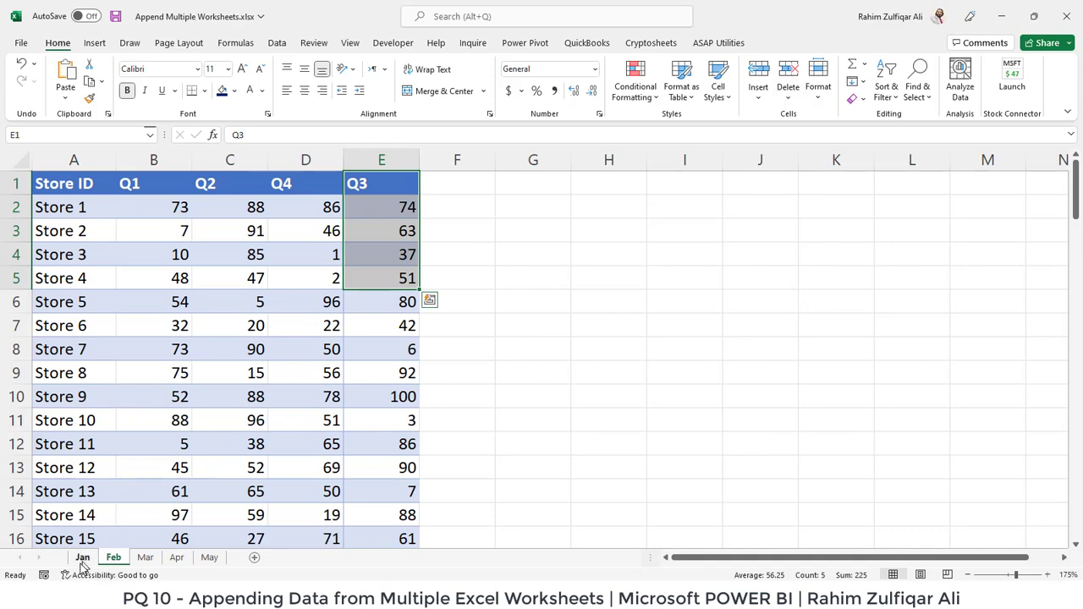
{"action": "left_click", "coordinate": [82, 558]}
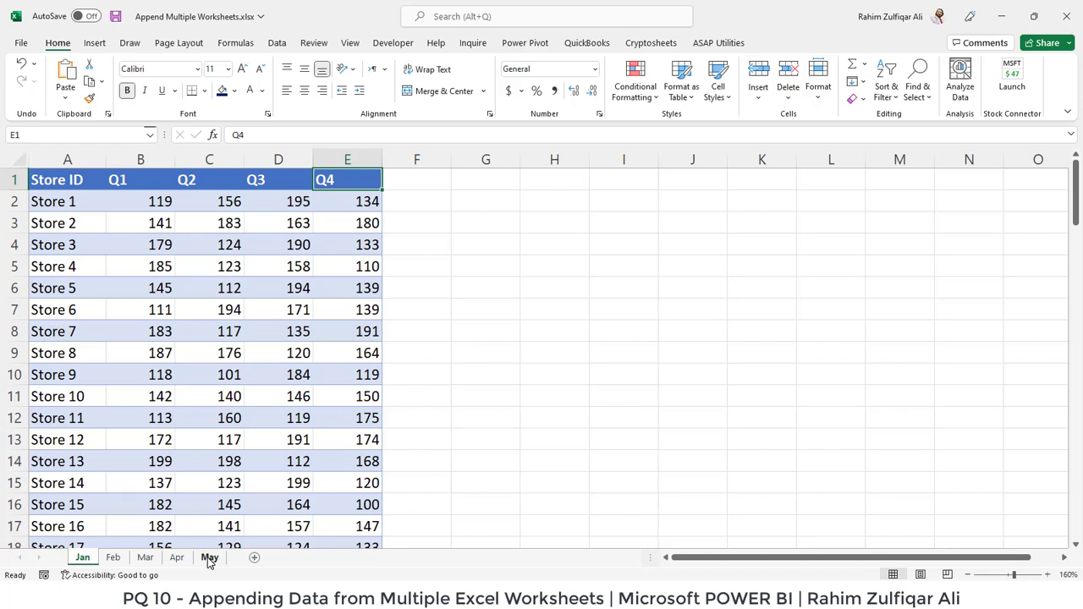
{"action": "left_click", "coordinate": [209, 557]}
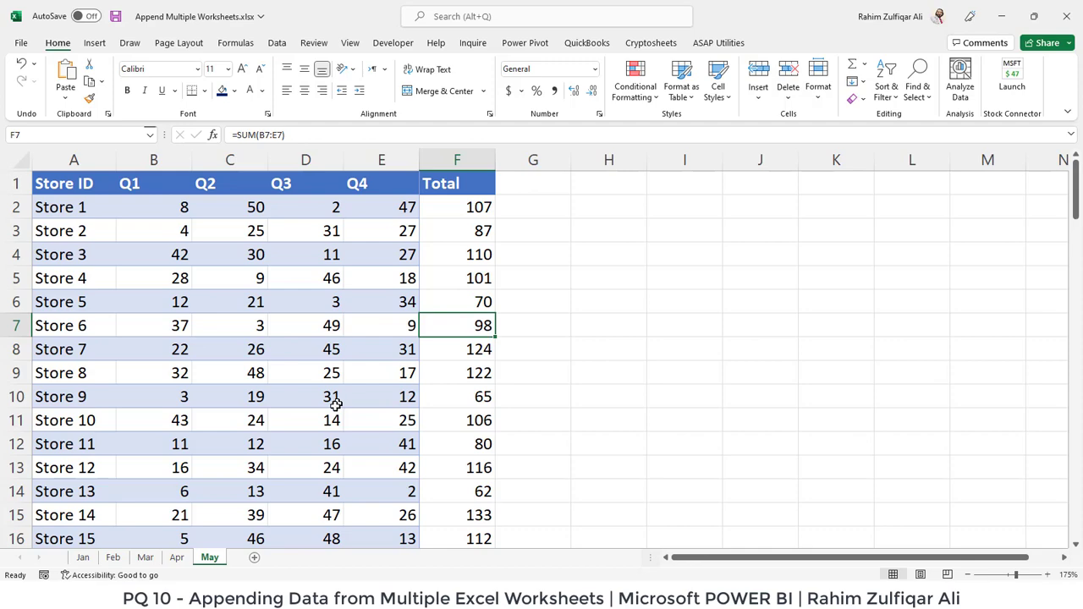
{"action": "left_click", "coordinate": [145, 558]}
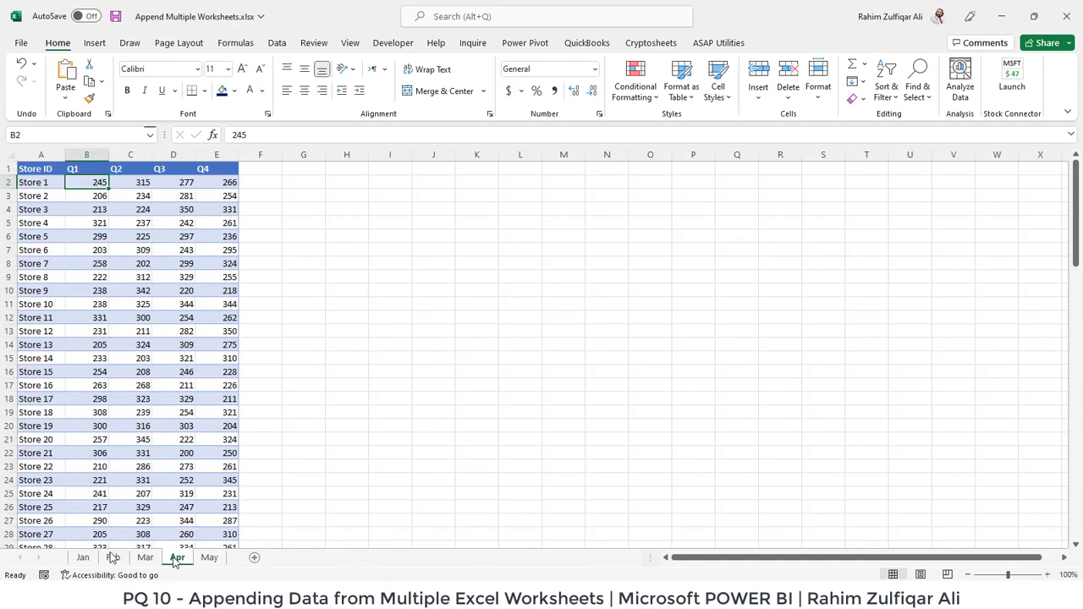
{"action": "left_click", "coordinate": [83, 557]}
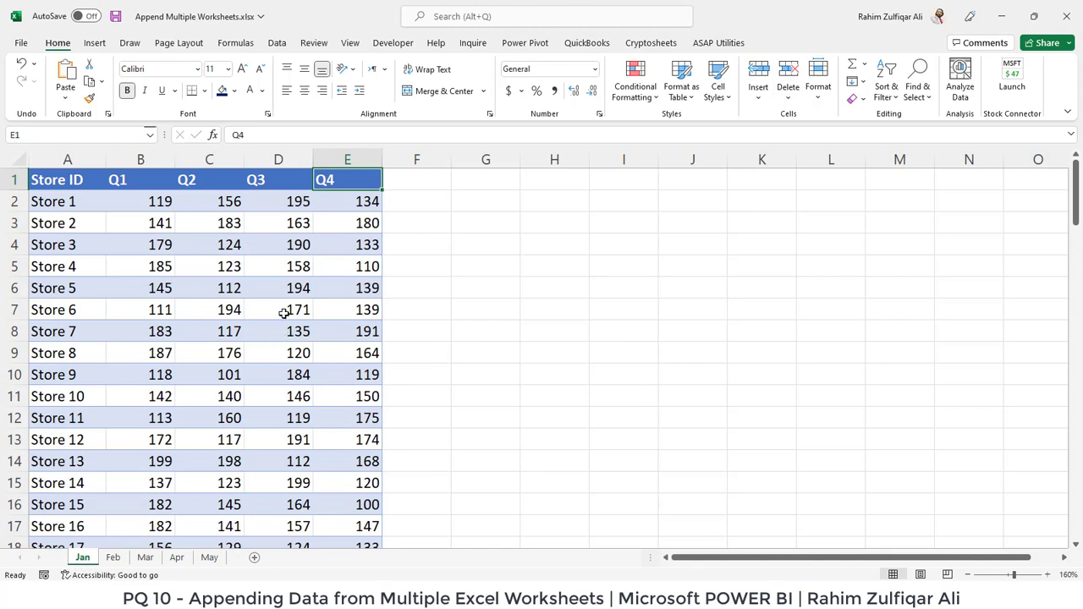
{"action": "left_click", "coordinate": [285, 312]}
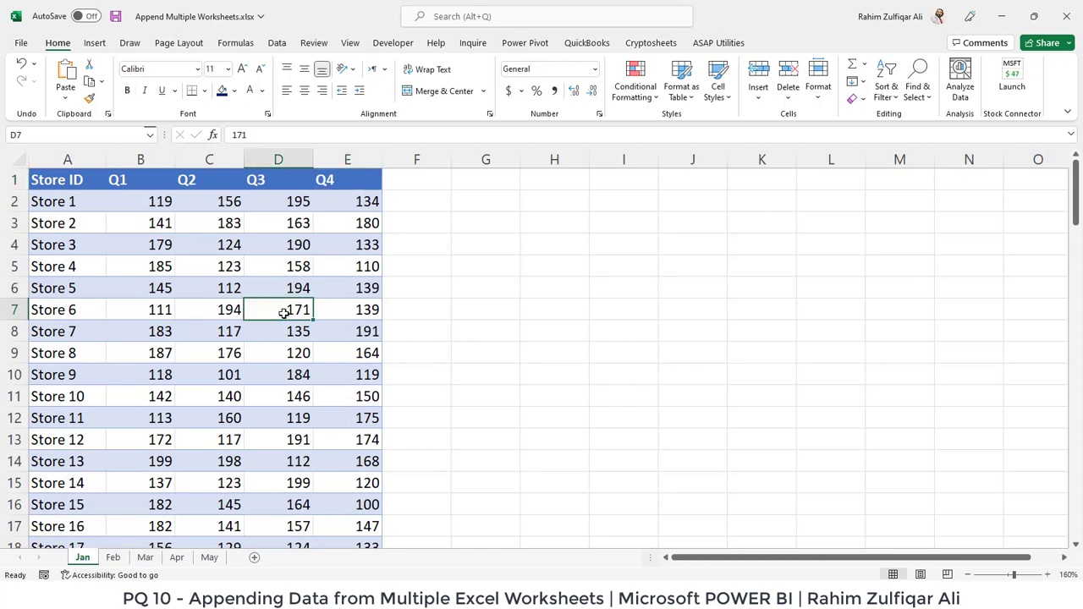
{"action": "left_click", "coordinate": [118, 560]}
{"action": "left_click", "coordinate": [145, 557]}
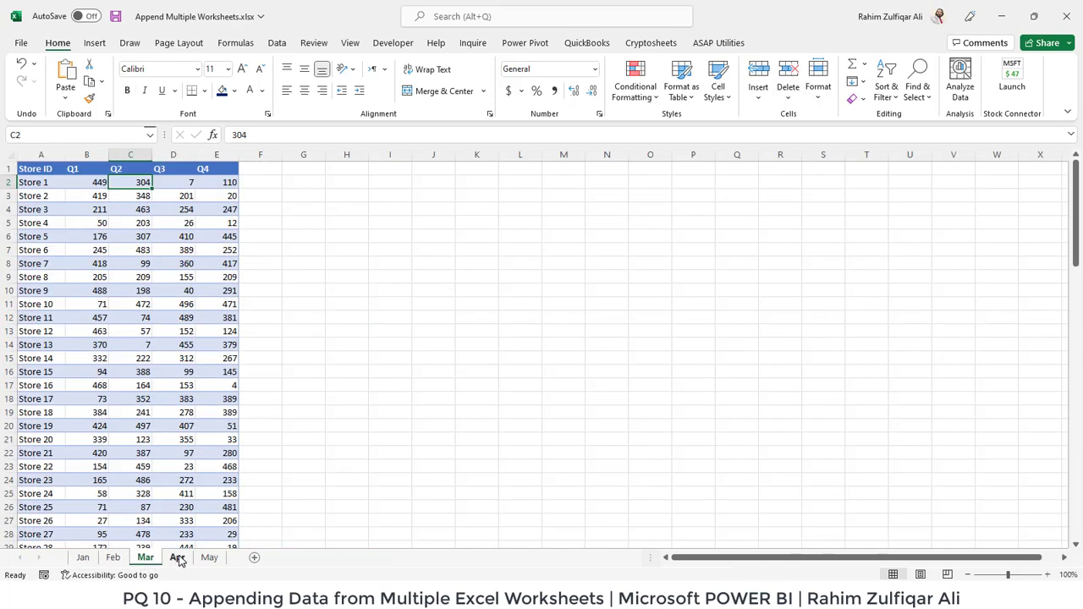
{"action": "left_click", "coordinate": [176, 557]}
{"action": "left_click", "coordinate": [85, 559]}
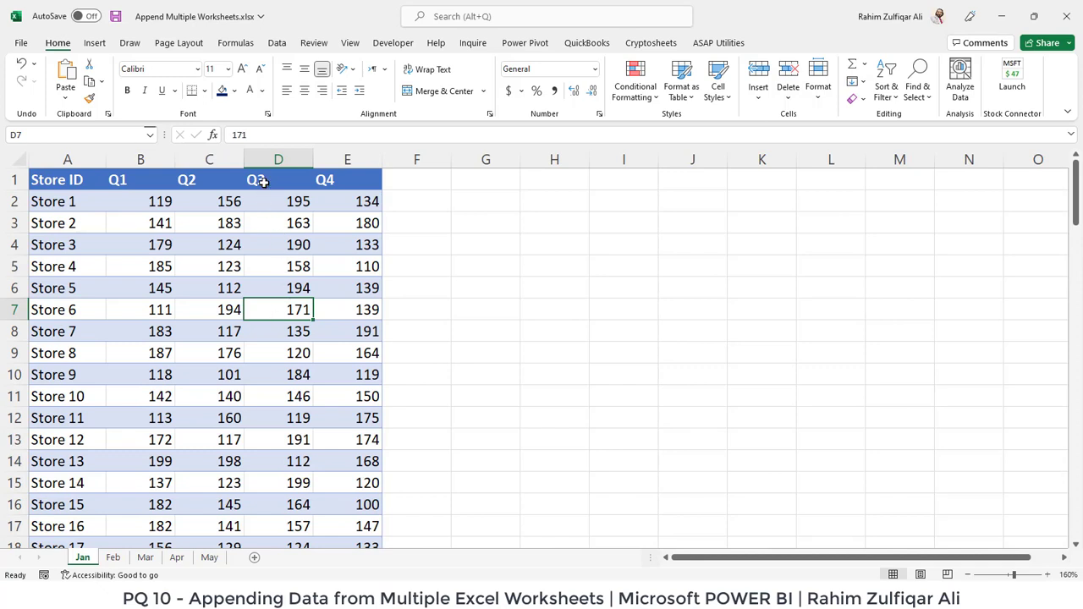
{"action": "left_click", "coordinate": [262, 182]}
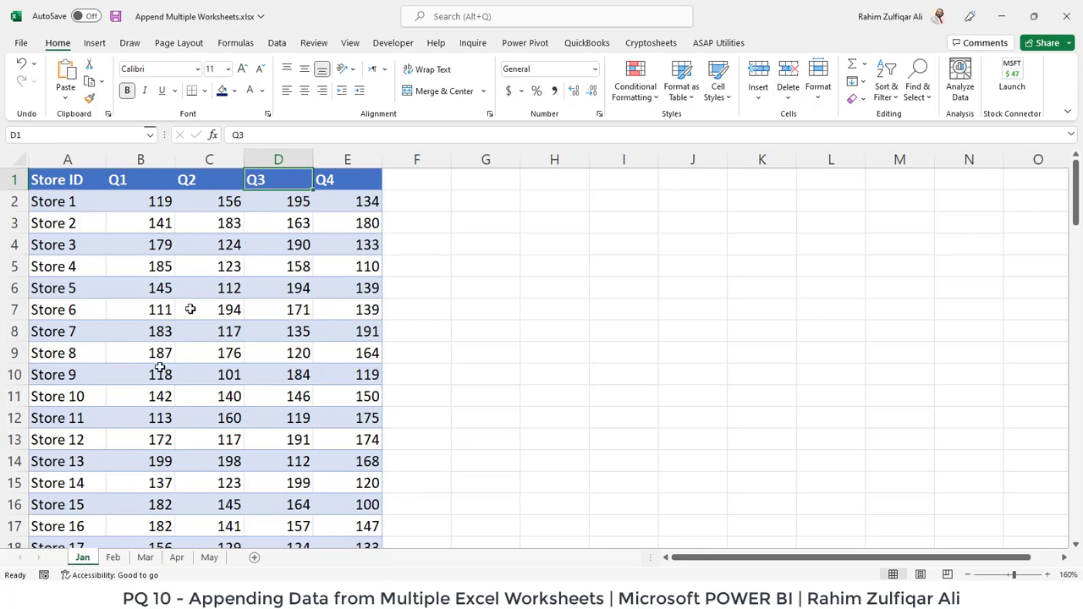
{"action": "left_click", "coordinate": [112, 558]}
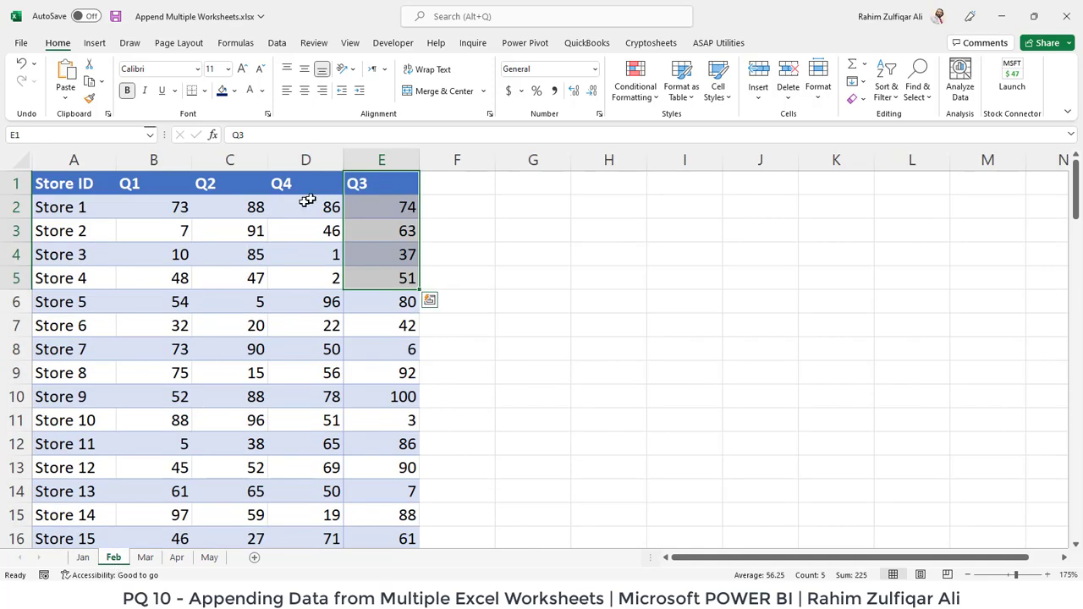
{"action": "left_click", "coordinate": [351, 185]}
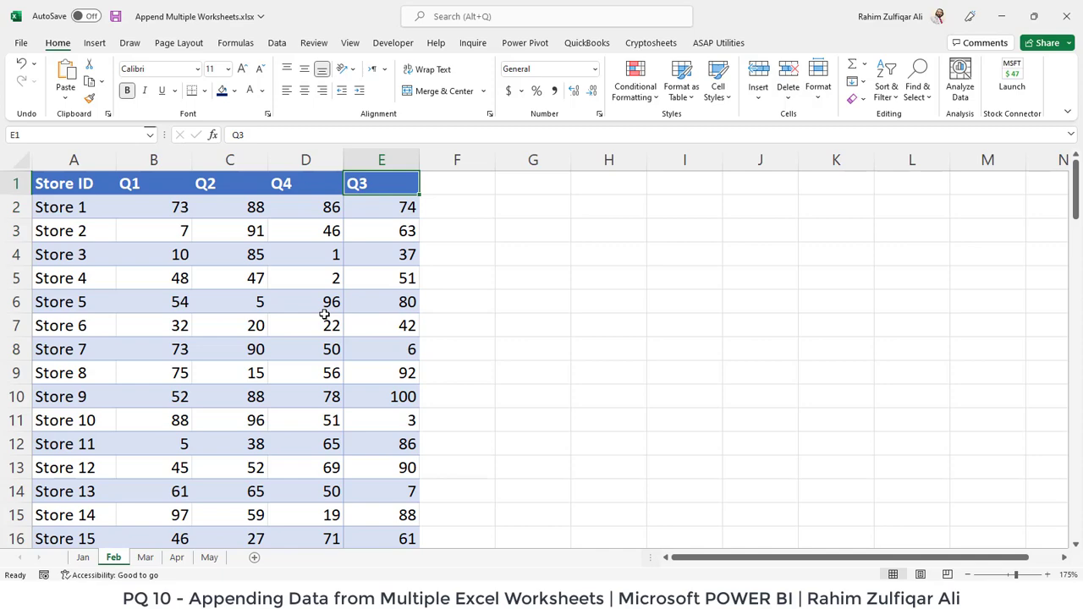
{"action": "left_click", "coordinate": [84, 558]}
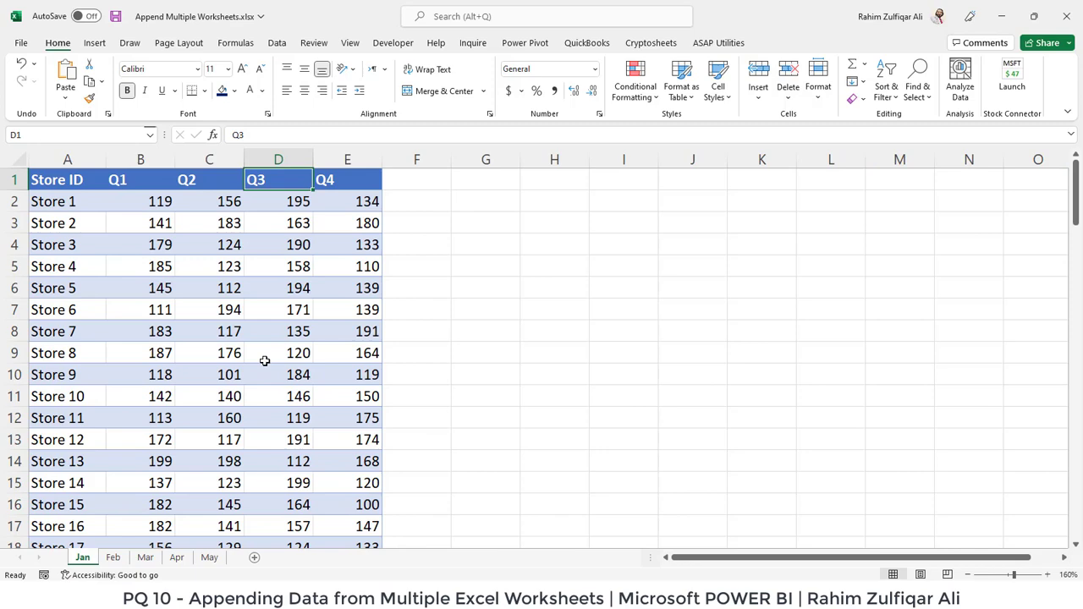
{"action": "left_click", "coordinate": [143, 560]}
{"action": "left_click", "coordinate": [112, 560]}
{"action": "left_click", "coordinate": [83, 557]}
Step: Flip through the May, Mar and Feb sheets back to Jan and select its Q2 heading
{"action": "left_click", "coordinate": [209, 557]}
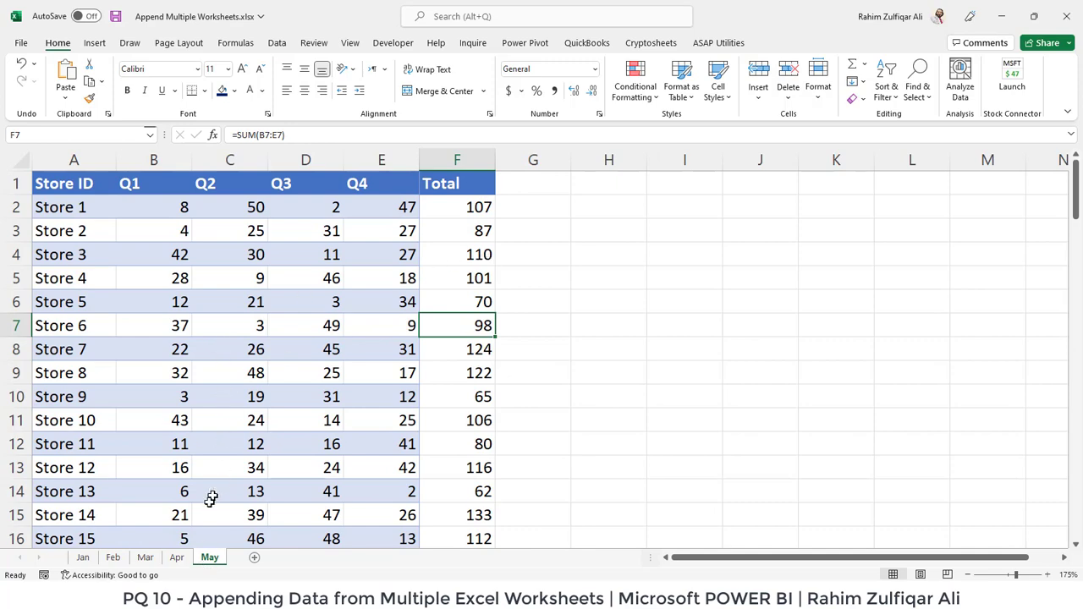
{"action": "left_click", "coordinate": [145, 557]}
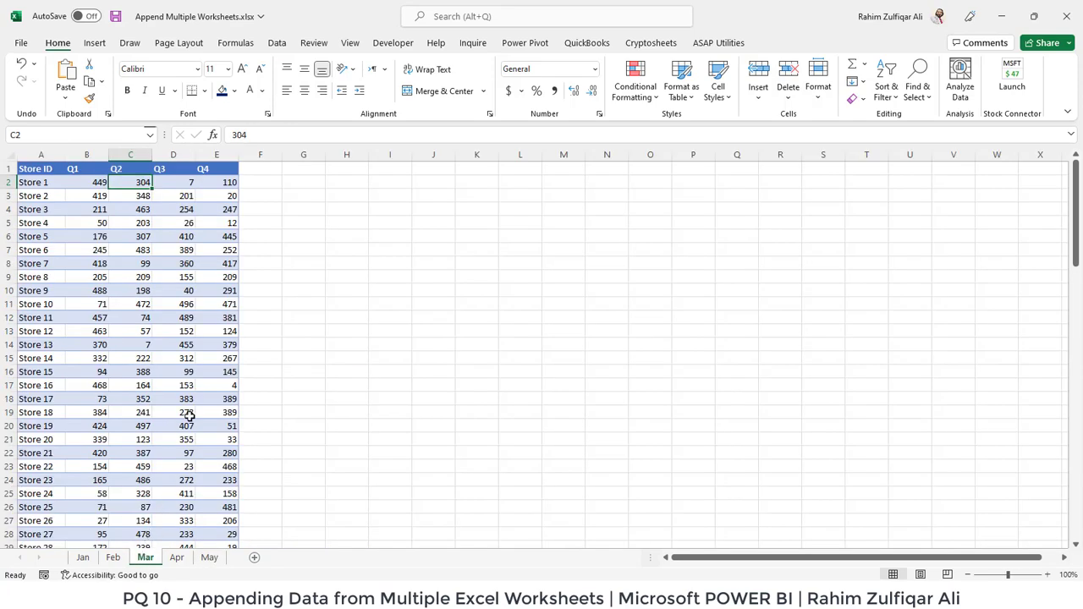
{"action": "left_click", "coordinate": [113, 558]}
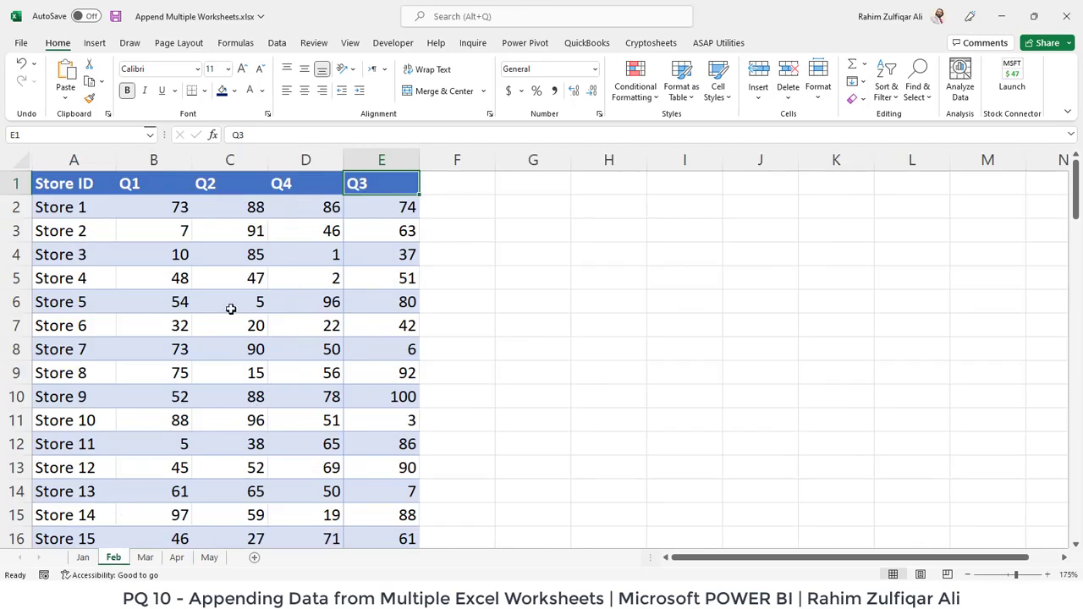
{"action": "left_click", "coordinate": [82, 557]}
{"action": "left_click", "coordinate": [209, 178]}
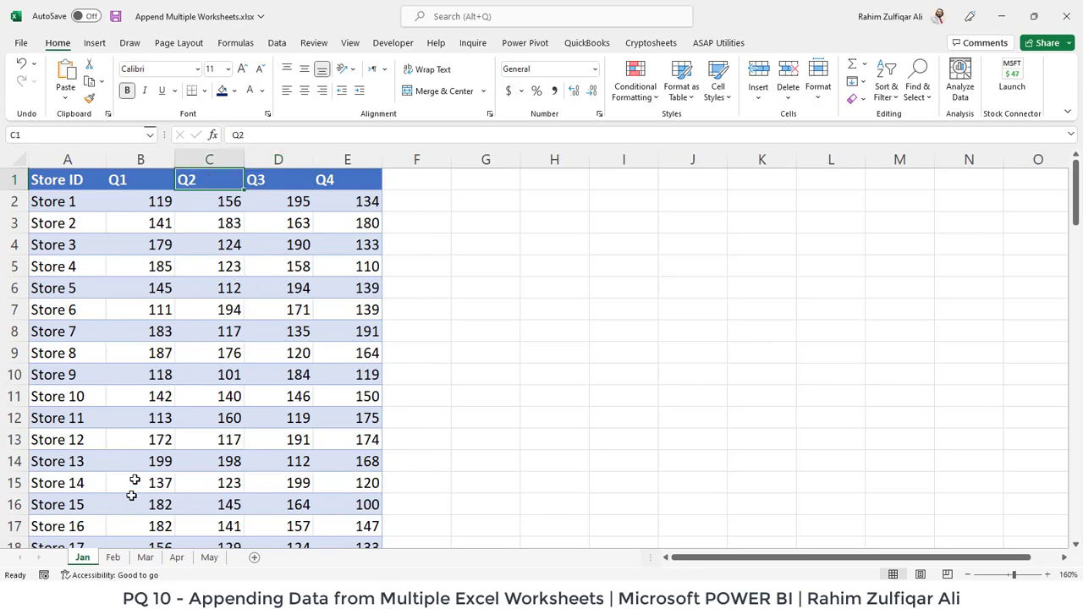
Step: Cycle through the Feb to May sheets, then select Store 6's Q2 value on Jan
{"action": "left_click", "coordinate": [111, 558]}
{"action": "left_click", "coordinate": [145, 558]}
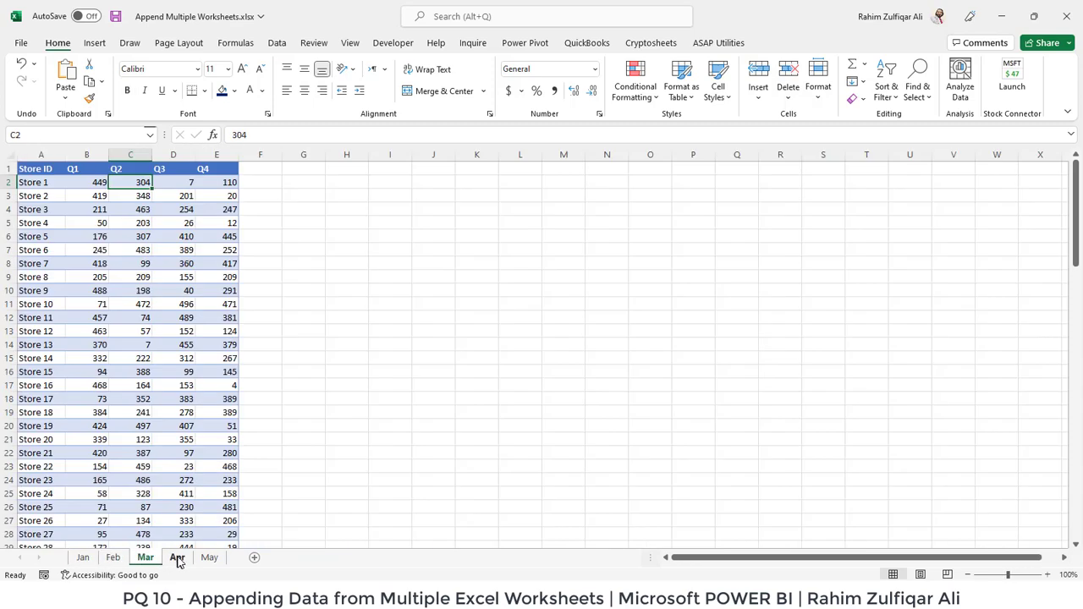
{"action": "left_click", "coordinate": [177, 558]}
{"action": "left_click", "coordinate": [209, 557]}
{"action": "left_click", "coordinate": [82, 558]}
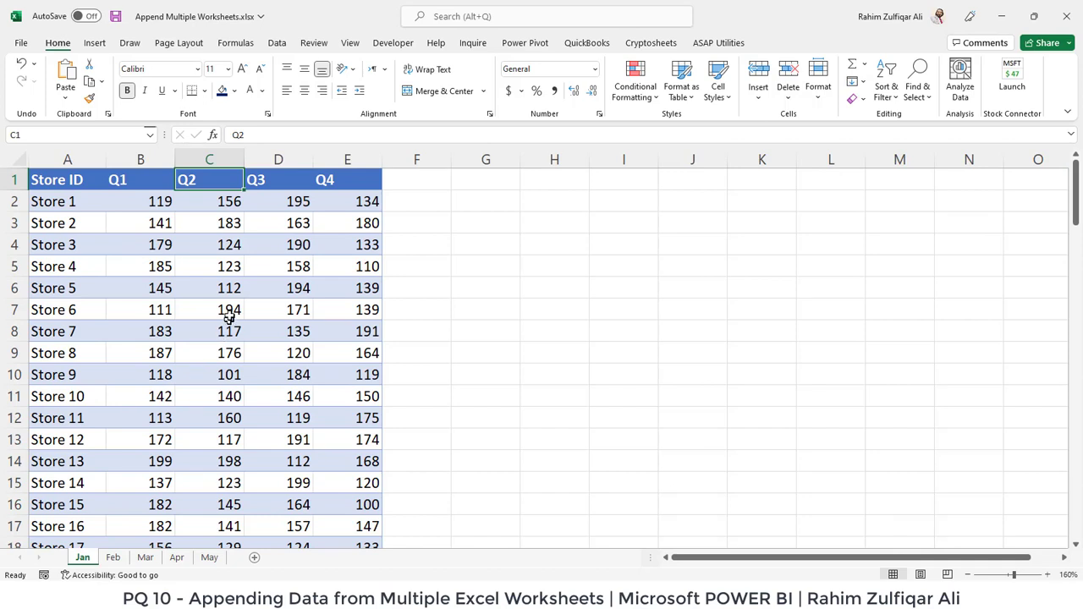
{"action": "left_click", "coordinate": [228, 310]}
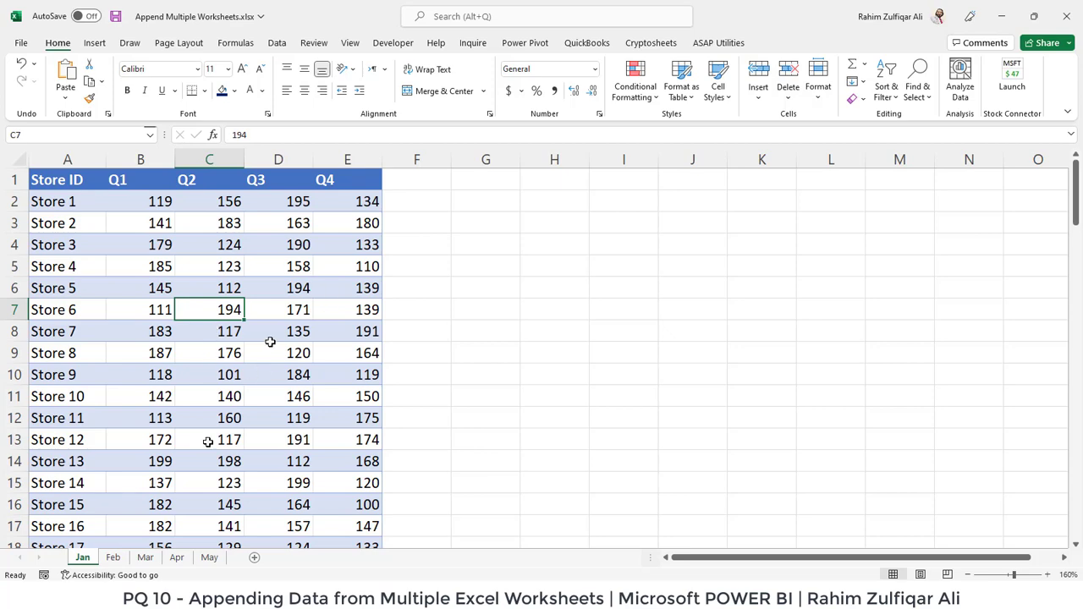
Step: Flip through the Feb to May sheets again, then select Store 10's Q2 value on Jan
{"action": "left_click", "coordinate": [115, 557]}
{"action": "left_click", "coordinate": [145, 557]}
{"action": "left_click", "coordinate": [177, 557]}
{"action": "left_click", "coordinate": [209, 557]}
{"action": "left_click", "coordinate": [145, 558]}
{"action": "left_click", "coordinate": [114, 557]}
{"action": "left_click", "coordinate": [143, 559]}
{"action": "left_click", "coordinate": [177, 560]}
{"action": "left_click", "coordinate": [82, 557]}
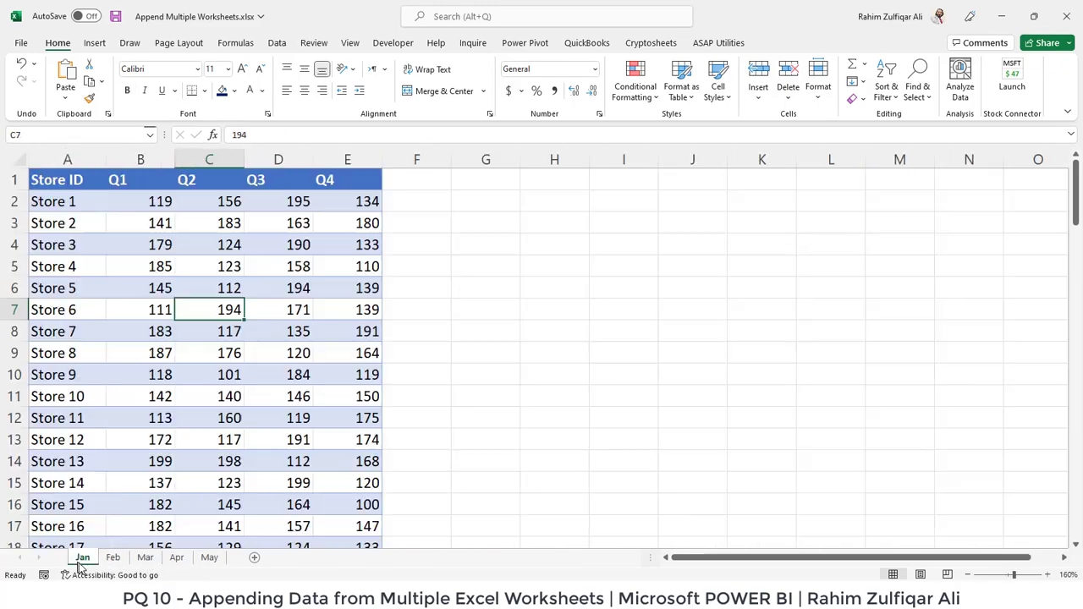
{"action": "left_click", "coordinate": [199, 393]}
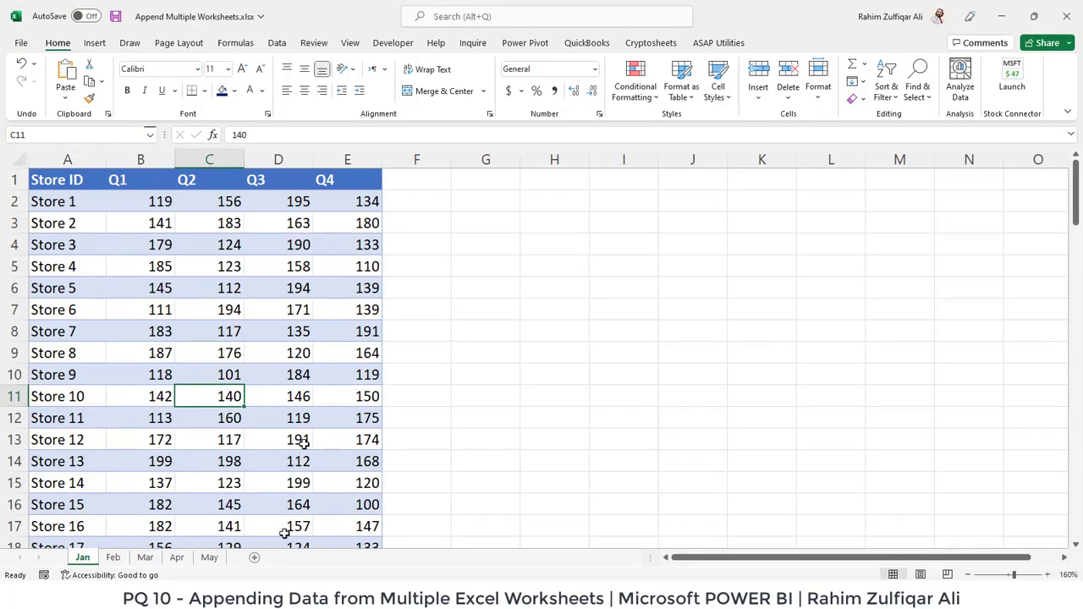
Step: Import Append Multiple Worksheets.xlsx as an Excel workbook from the PQ 10 folder under 1 - Power Query - ETL
{"action": "left_click", "coordinate": [287, 308]}
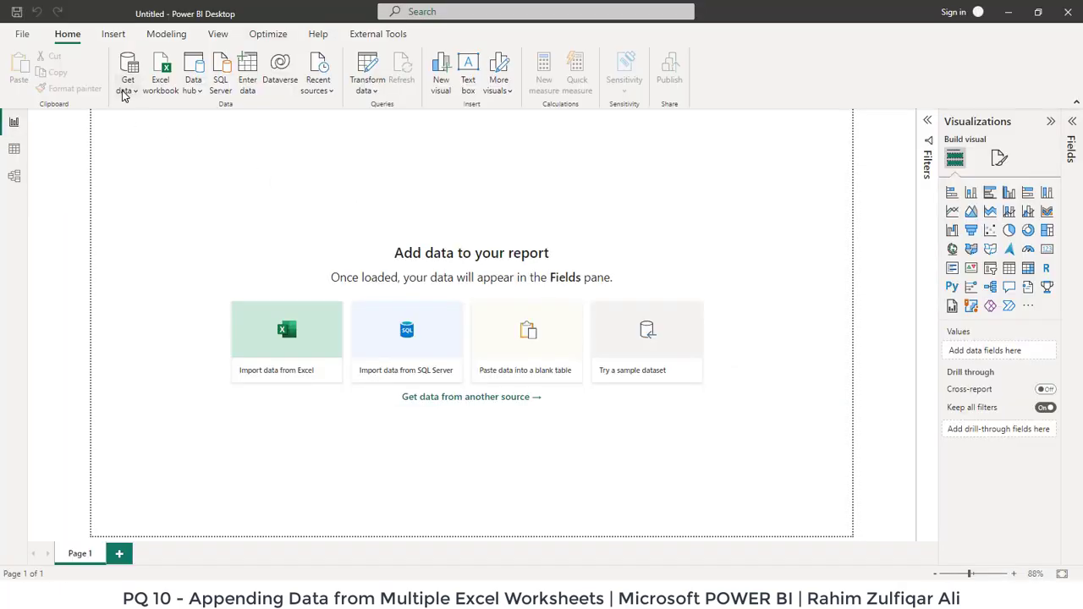
{"action": "left_click", "coordinate": [124, 92]}
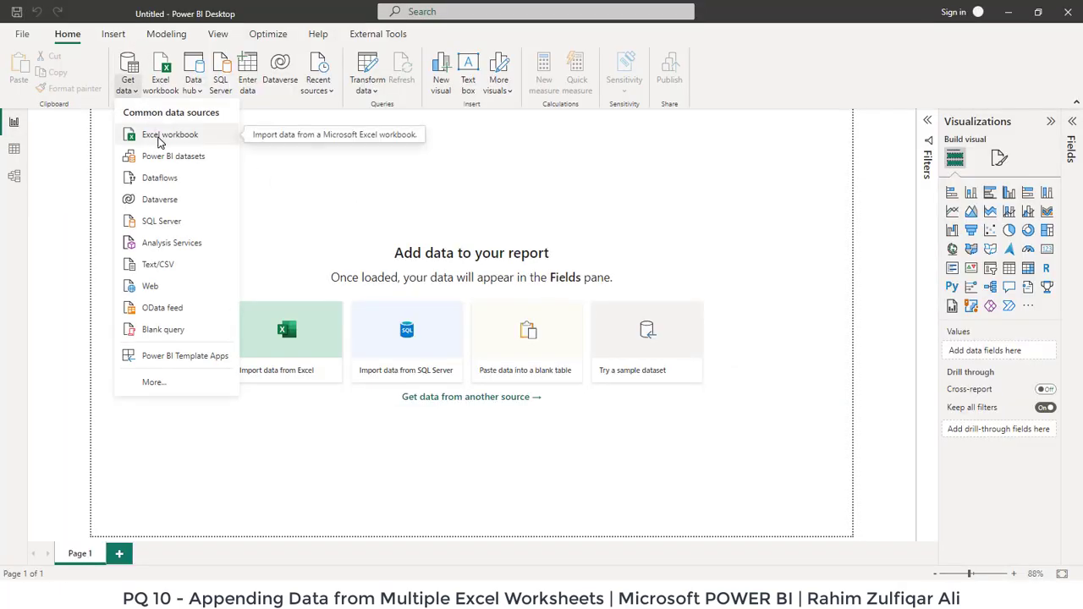
{"action": "left_click", "coordinate": [161, 138]}
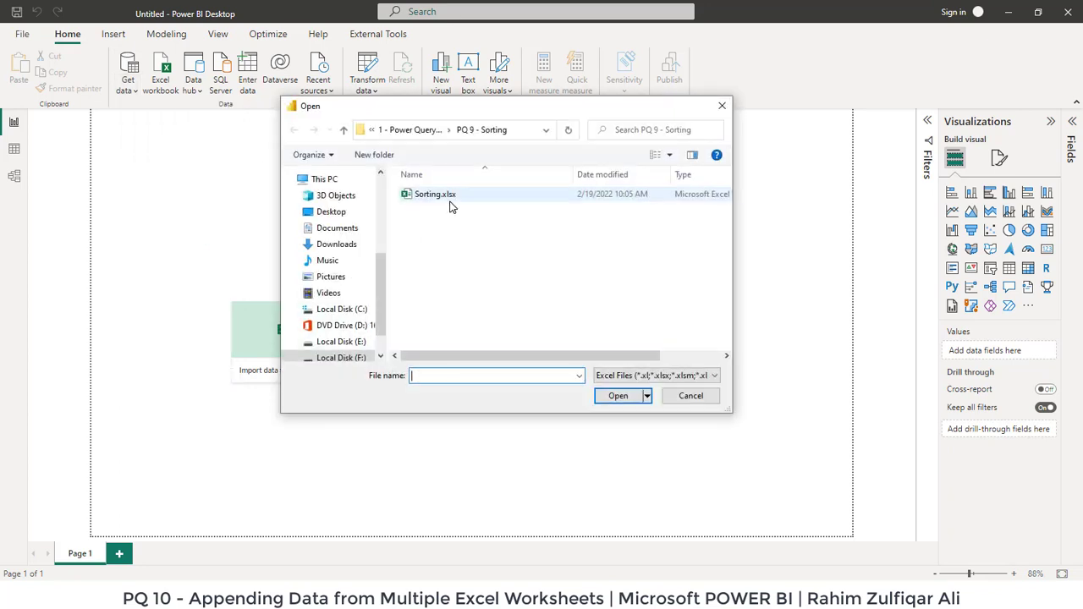
{"action": "left_click", "coordinate": [411, 129]}
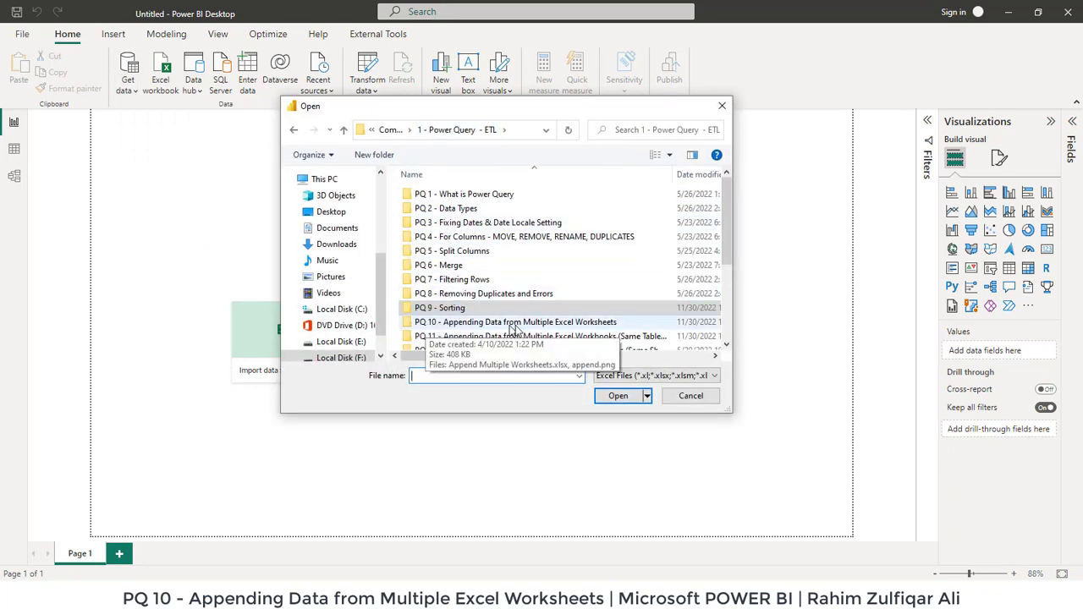
{"action": "double_click", "coordinate": [575, 322]}
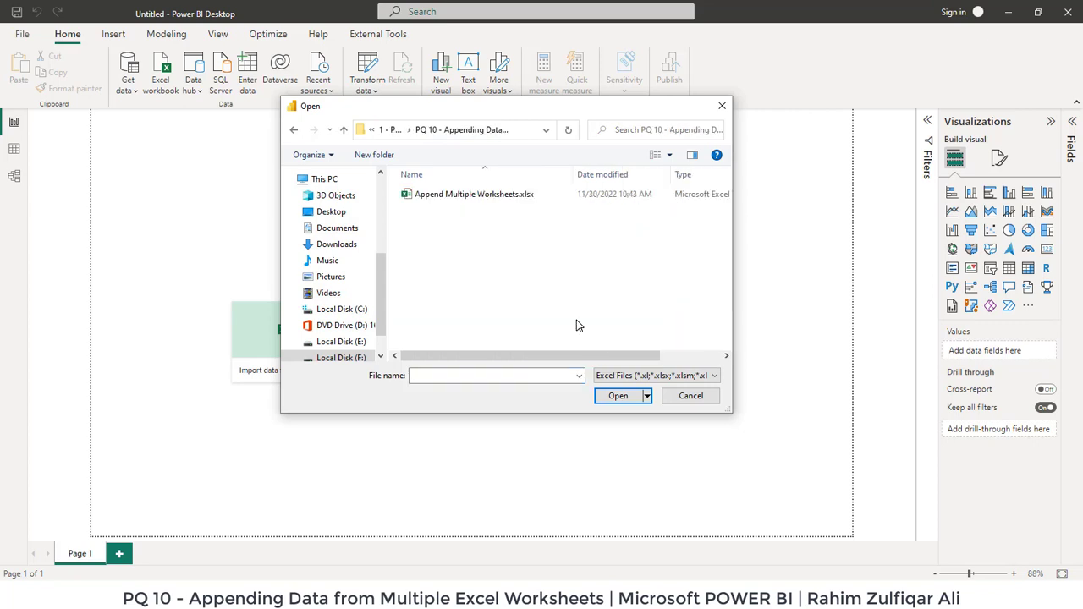
{"action": "left_click", "coordinate": [488, 201]}
{"action": "left_click", "coordinate": [622, 397]}
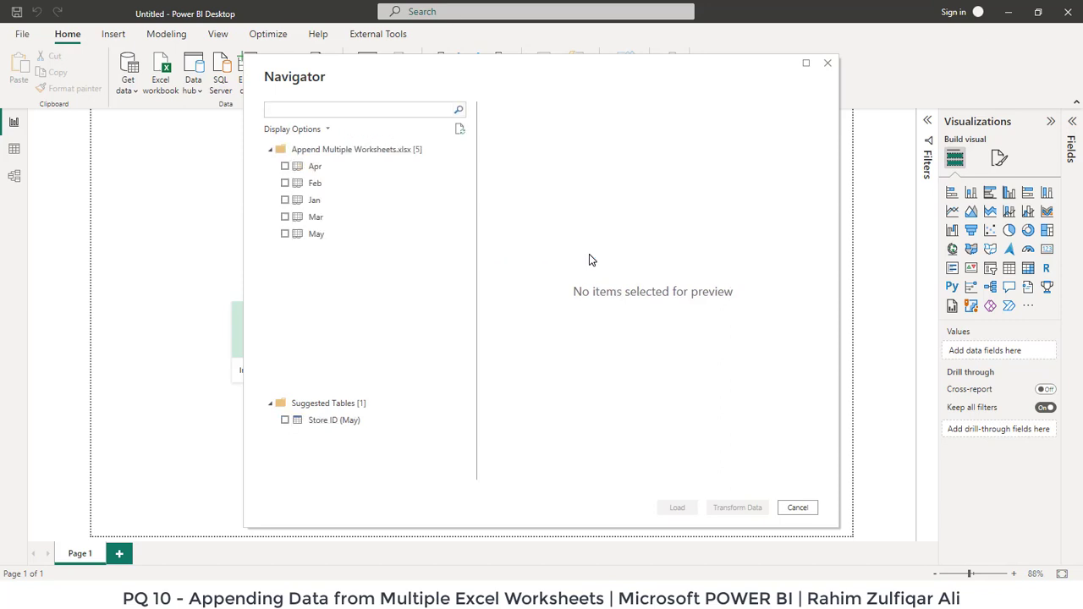
Step: Tick the Apr, Feb, Jan, May and Mar sheets in Navigator and load them into Power Query Editor
{"action": "left_click", "coordinate": [285, 166]}
{"action": "left_click", "coordinate": [285, 182]}
{"action": "left_click", "coordinate": [285, 200]}
{"action": "left_click", "coordinate": [285, 233]}
{"action": "left_click", "coordinate": [285, 216]}
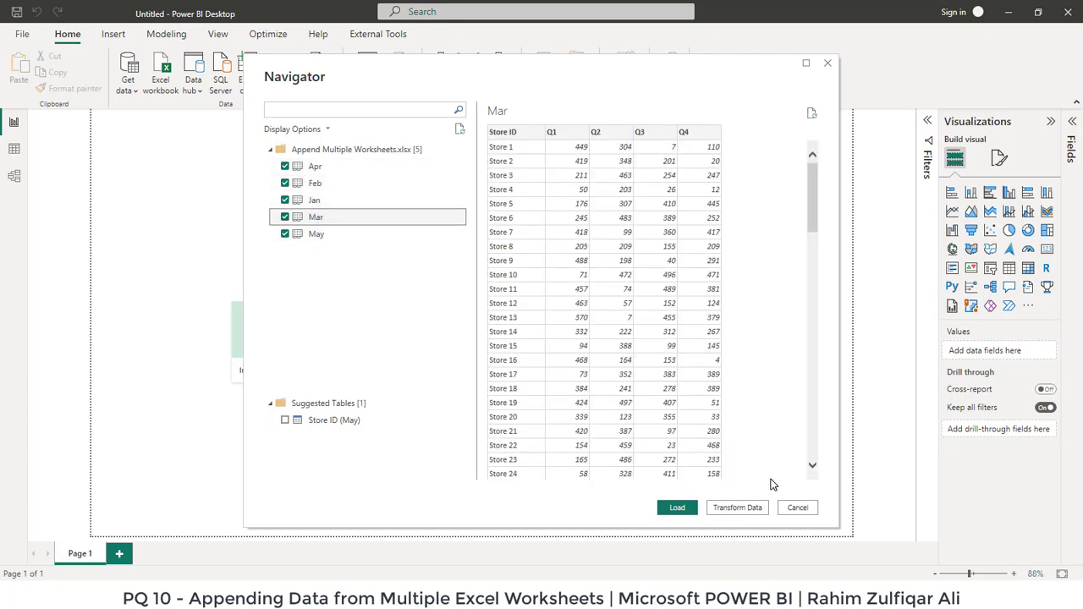
{"action": "left_click", "coordinate": [733, 509]}
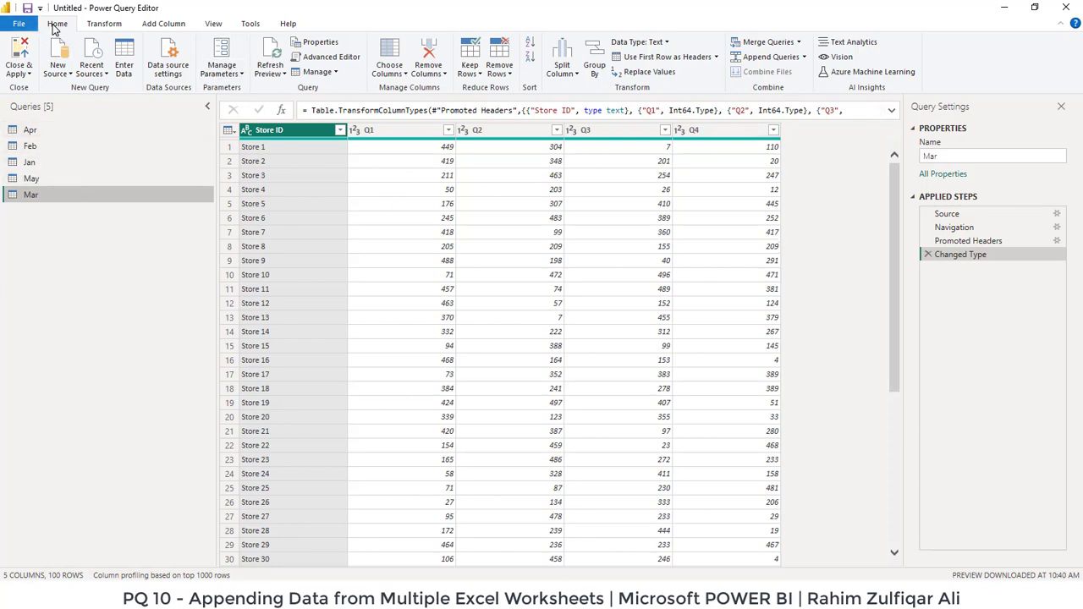
Step: Choose Append Queries as New from the Append Queries menu
{"action": "left_click", "coordinate": [804, 57]}
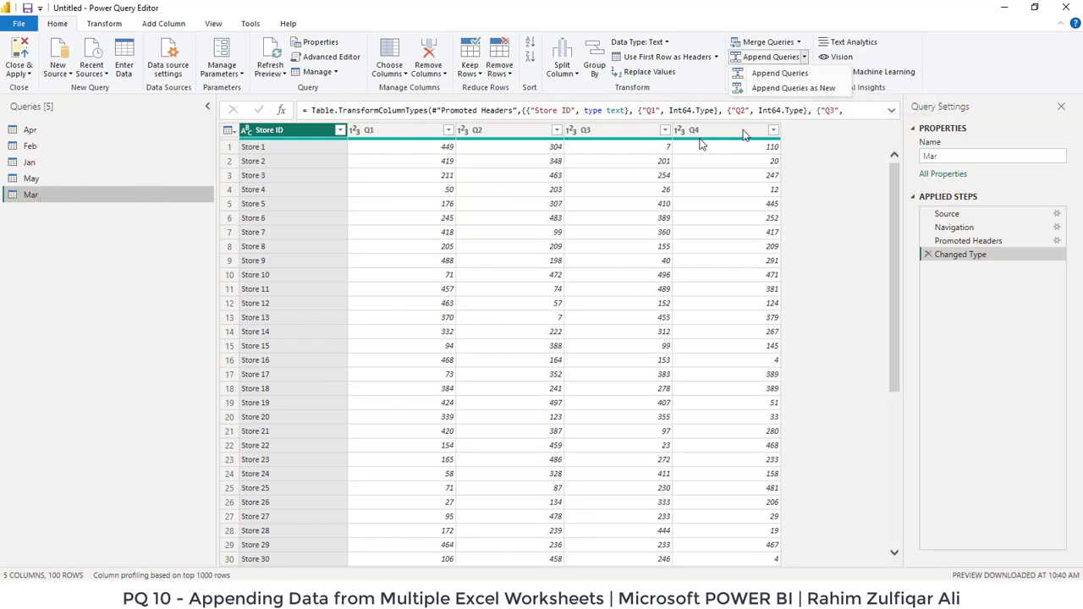
{"action": "left_click", "coordinate": [797, 90]}
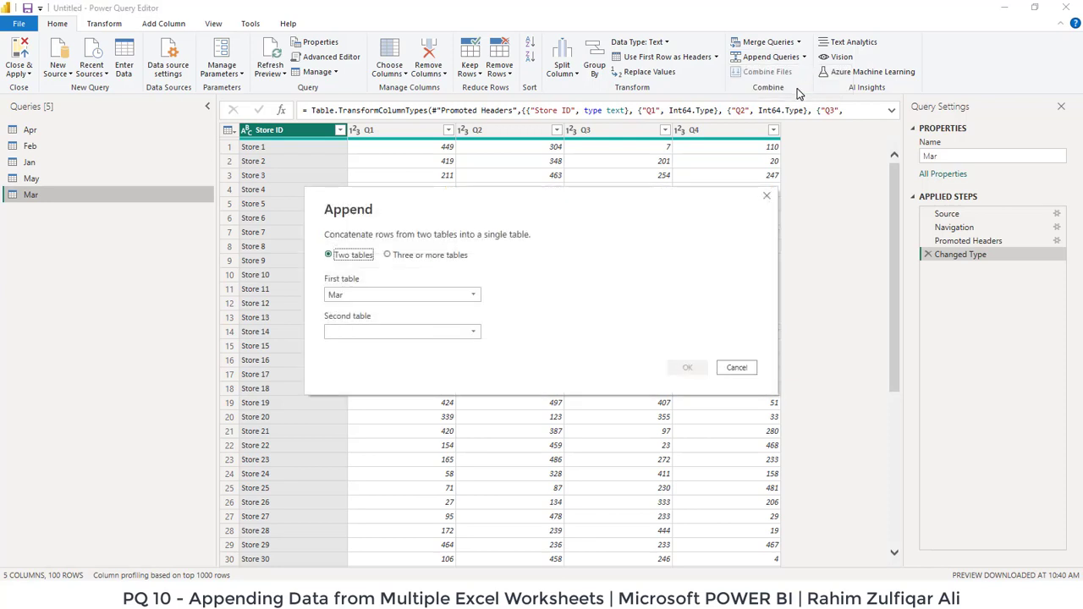
Step: Append Apr, Feb, Jan and May to Mar using the three-or-more-tables option
{"action": "left_click", "coordinate": [387, 256]}
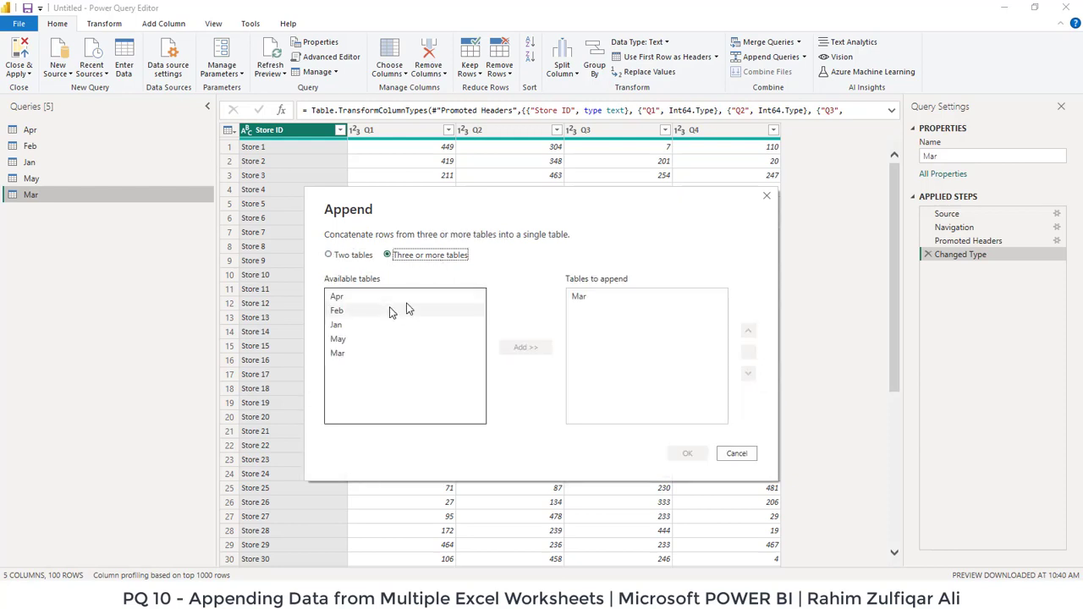
{"action": "left_click", "coordinate": [581, 298]}
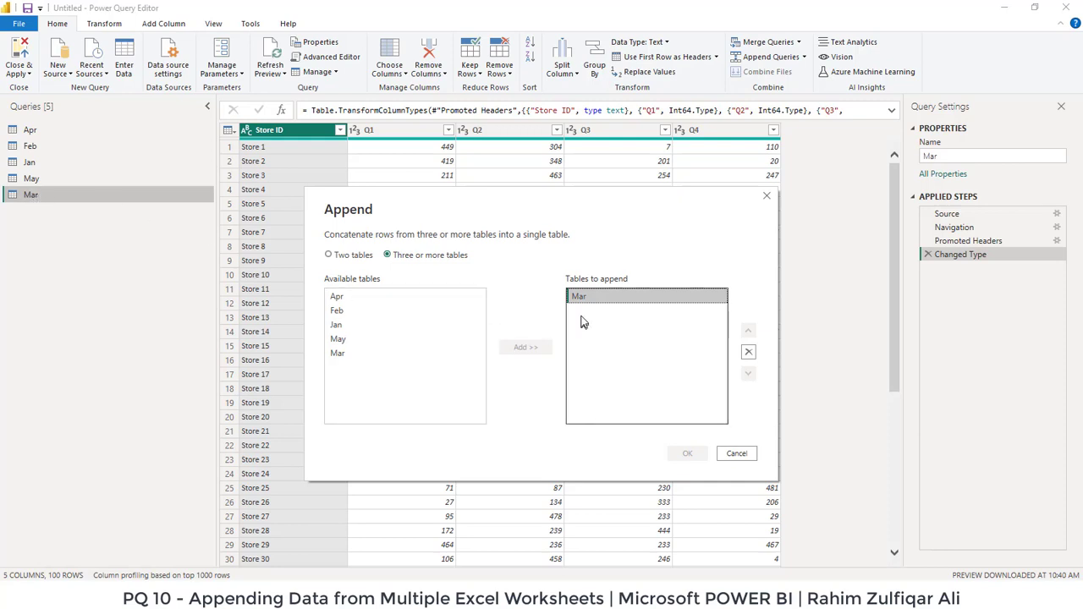
{"action": "left_click", "coordinate": [337, 298]}
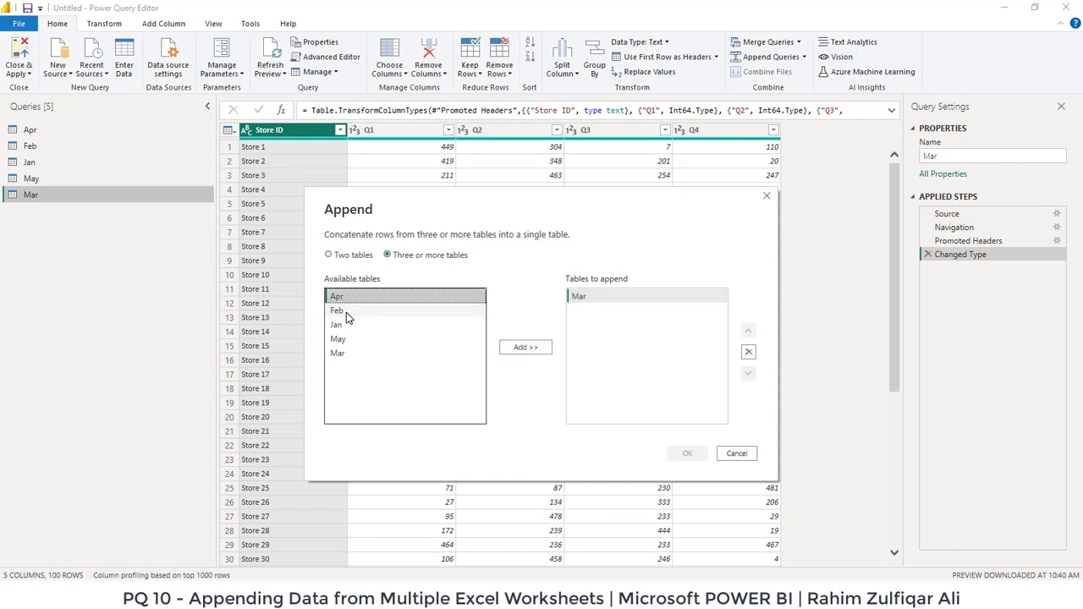
{"action": "left_click", "coordinate": [345, 312], "text": "ctrl"}
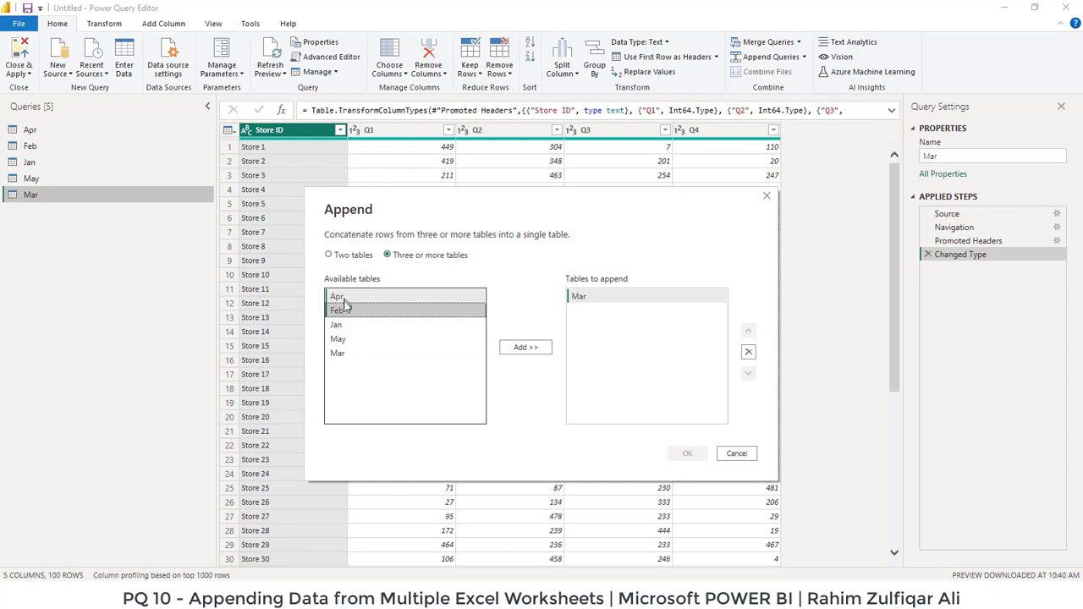
{"action": "left_click", "coordinate": [347, 326], "text": "ctrl"}
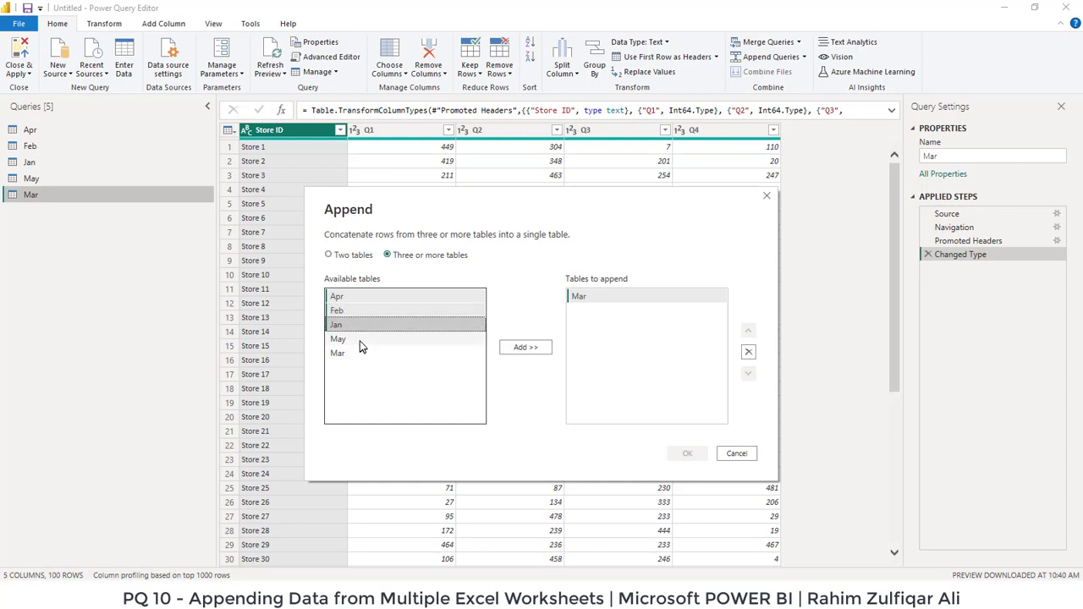
{"action": "left_click", "coordinate": [360, 342], "text": "ctrl"}
{"action": "left_click", "coordinate": [508, 350]}
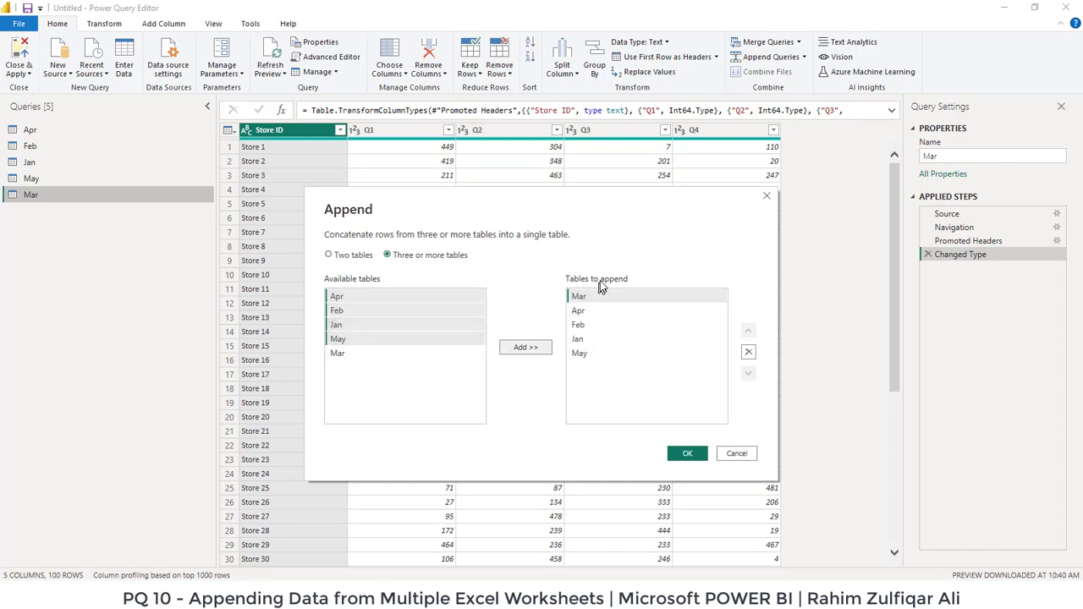
{"action": "left_click", "coordinate": [580, 298]}
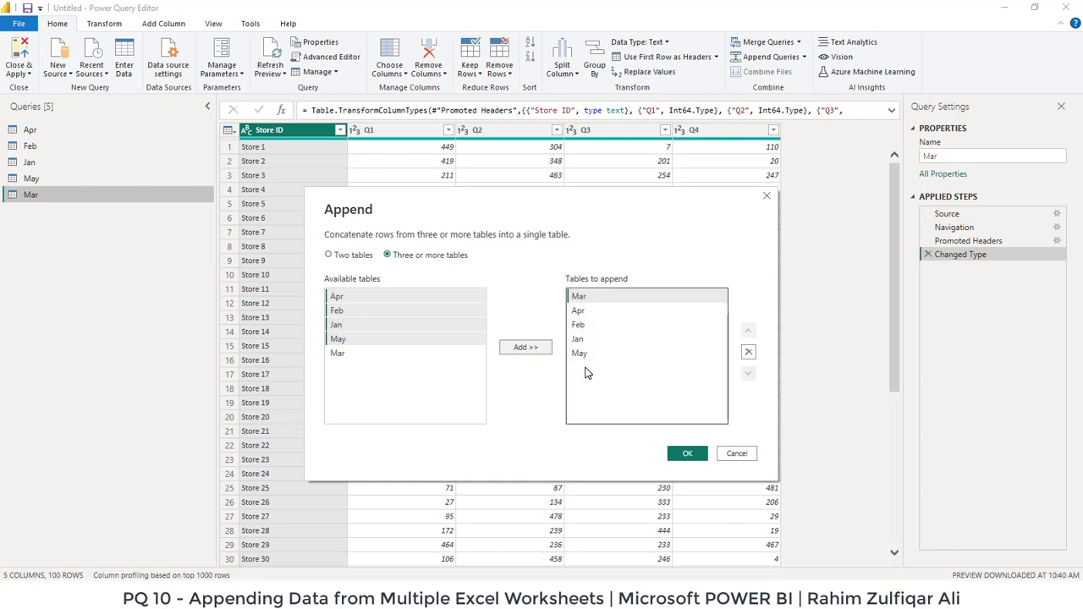
{"action": "left_click", "coordinate": [687, 455]}
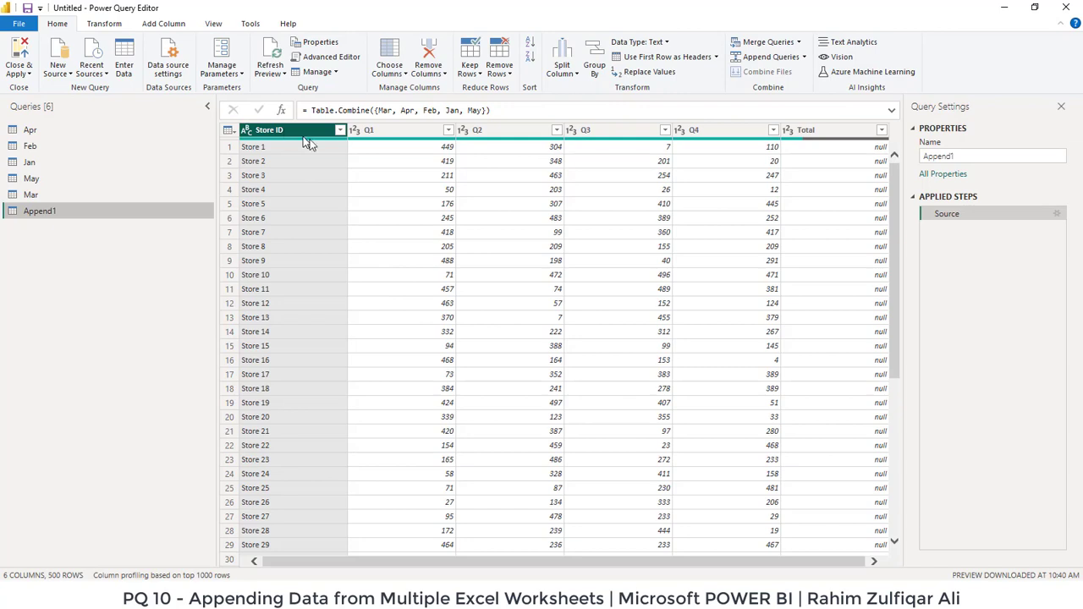
{"action": "left_click", "coordinate": [398, 130]}
{"action": "left_click", "coordinate": [525, 132]}
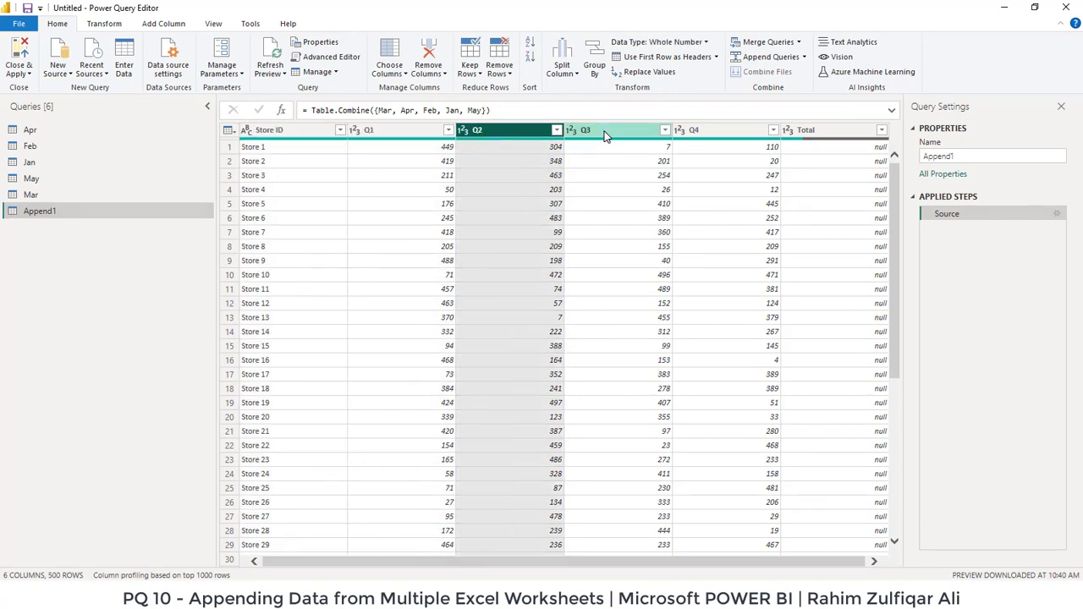
{"action": "left_click", "coordinate": [606, 133]}
{"action": "left_click", "coordinate": [698, 132]}
{"action": "left_click", "coordinate": [830, 131]}
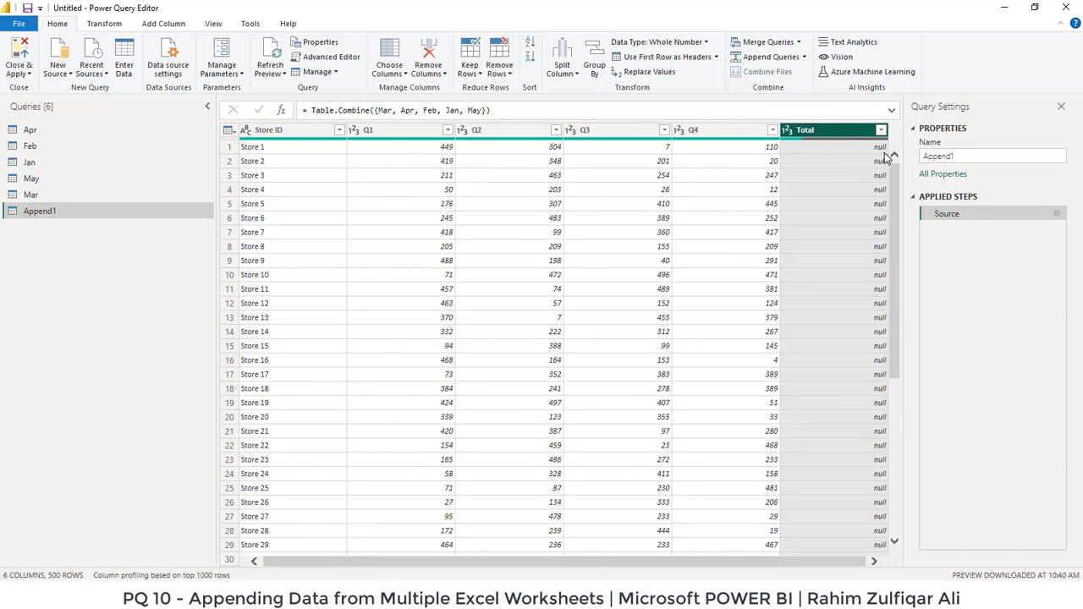
{"action": "left_click_drag", "start_coordinate": [894, 175], "coordinate": [900, 387]}
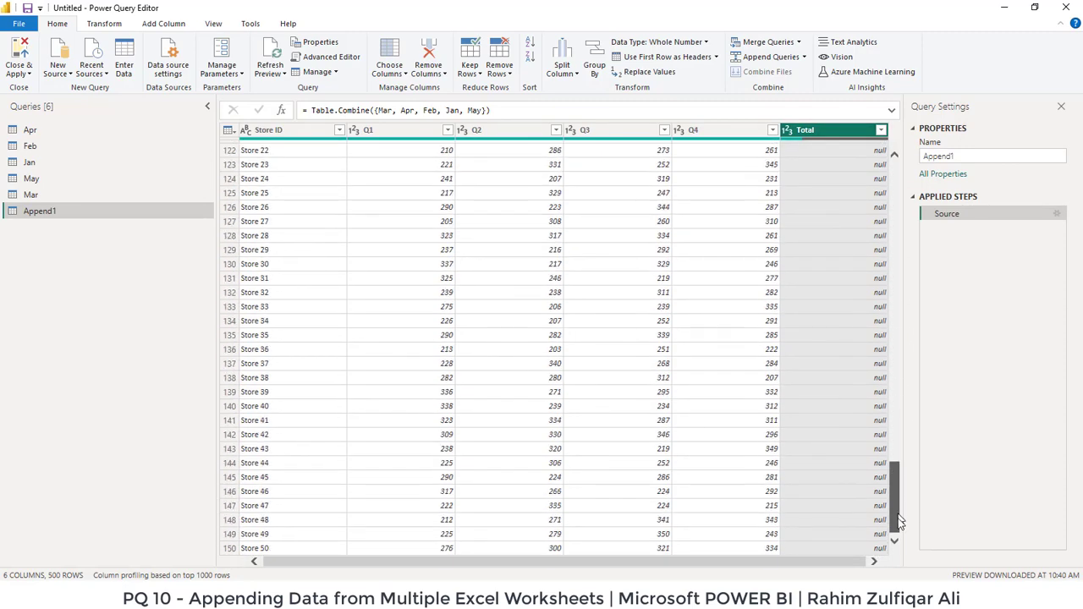
{"action": "left_click_drag", "start_coordinate": [898, 525], "coordinate": [900, 495]}
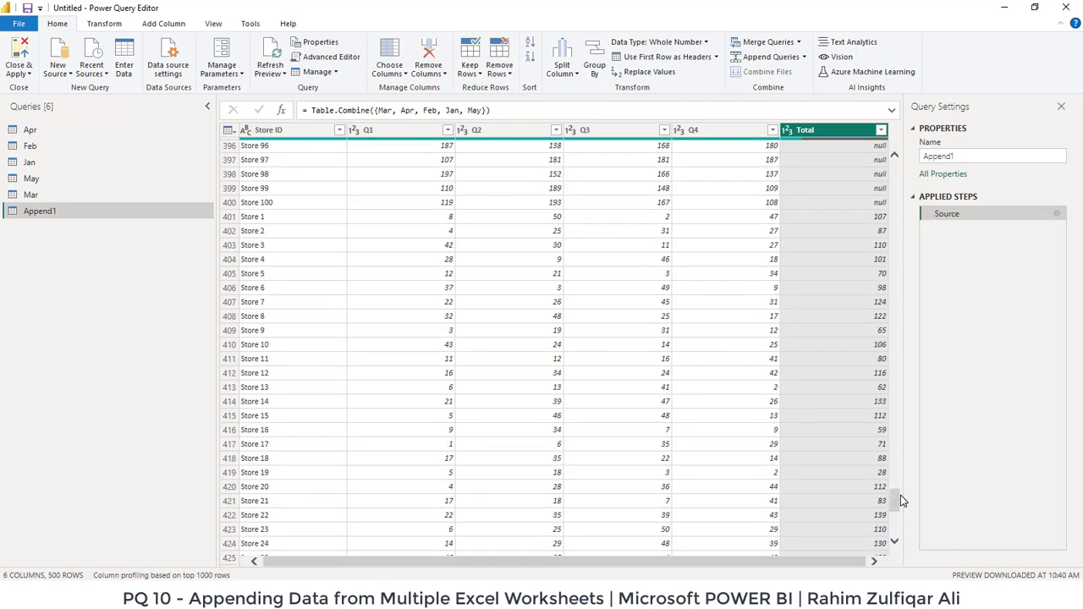
{"action": "left_click", "coordinate": [863, 219]}
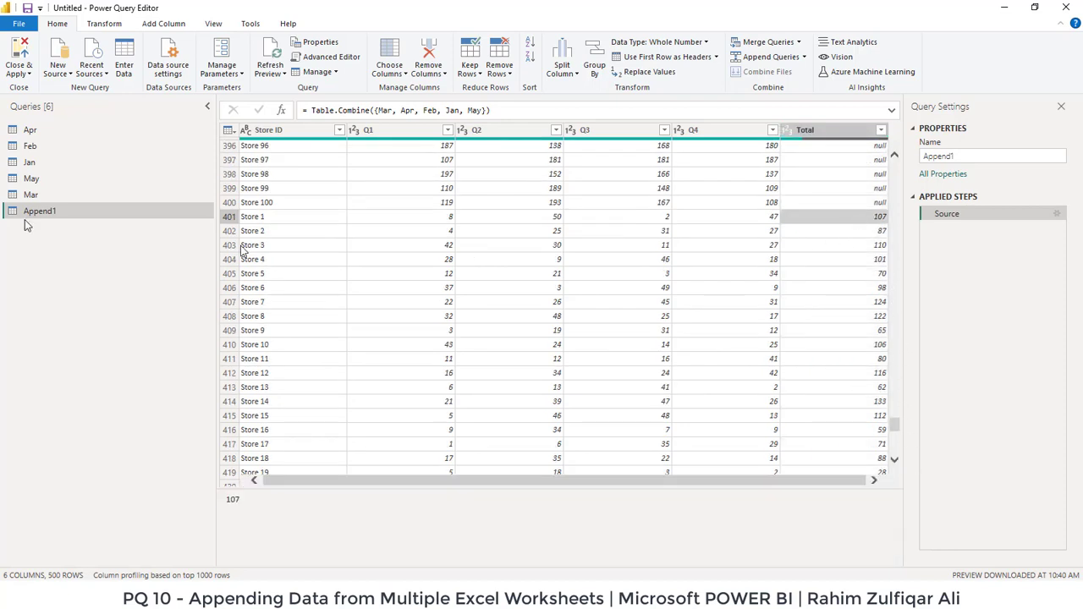
{"action": "left_click", "coordinate": [32, 178]}
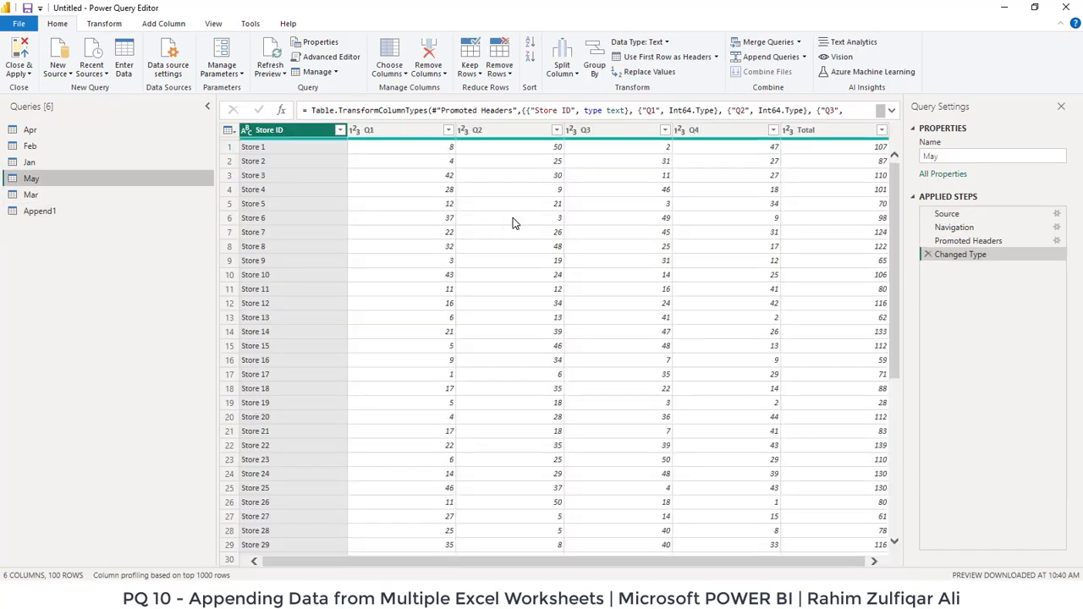
{"action": "left_click", "coordinate": [41, 213]}
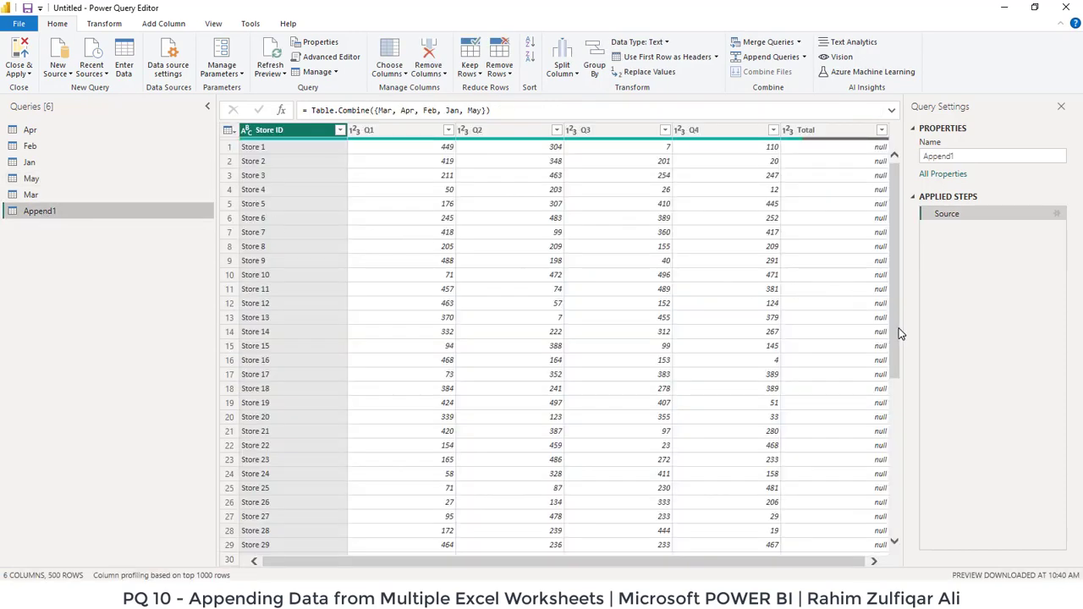
{"action": "left_click", "coordinate": [47, 131]}
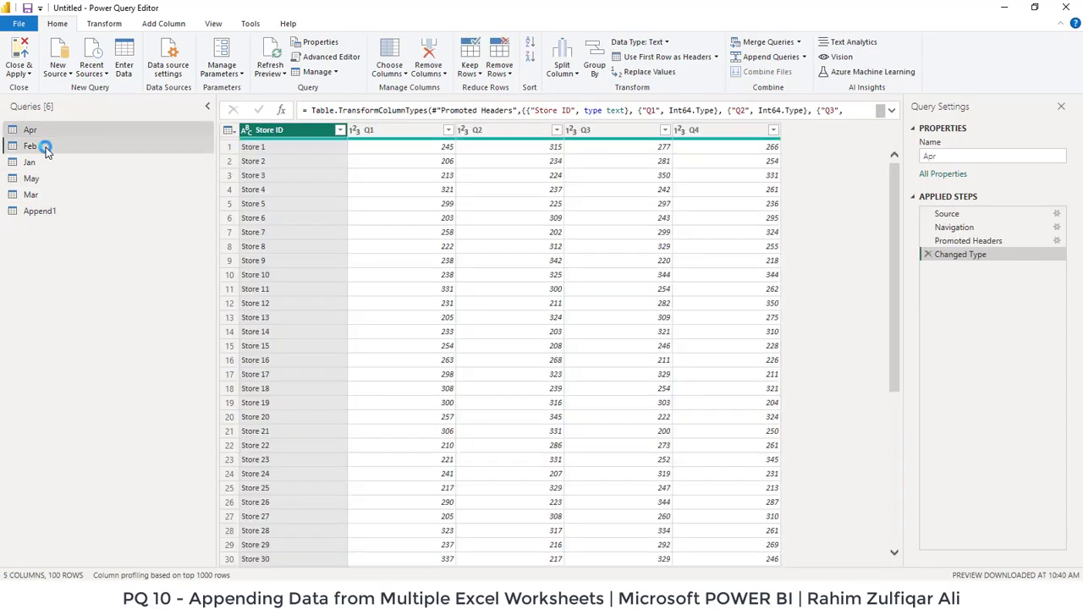
{"action": "left_click", "coordinate": [40, 146]}
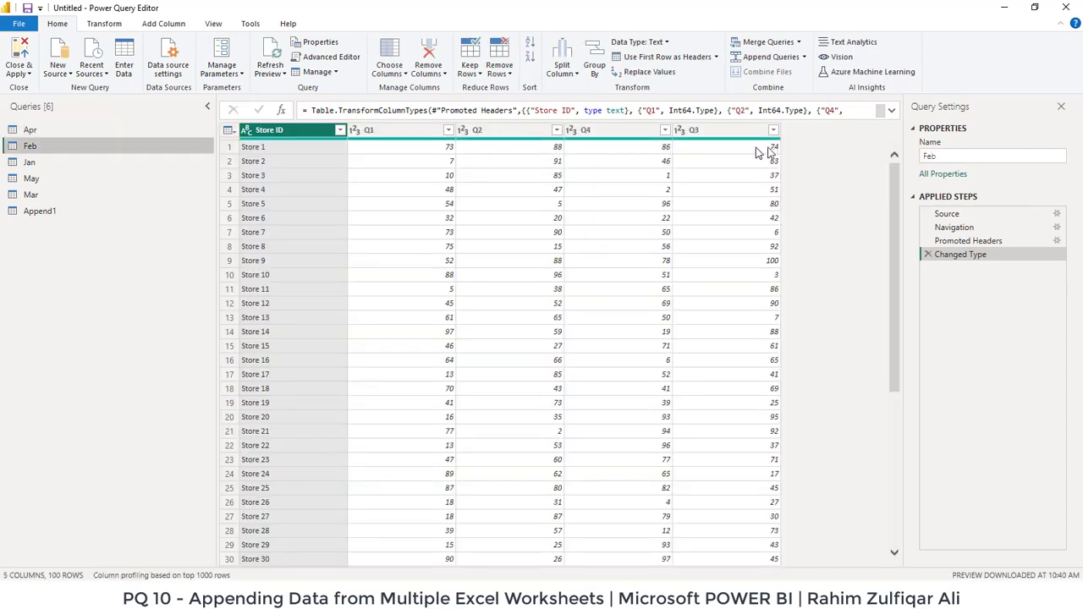
{"action": "left_click", "coordinate": [66, 209]}
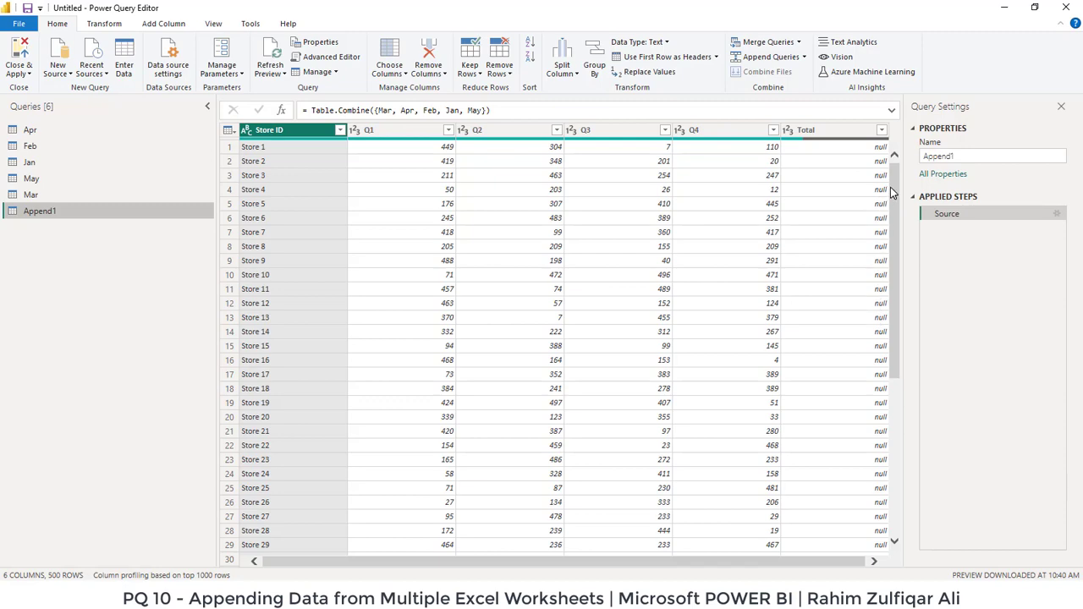
{"action": "left_click_drag", "start_coordinate": [893, 191], "coordinate": [895, 548]}
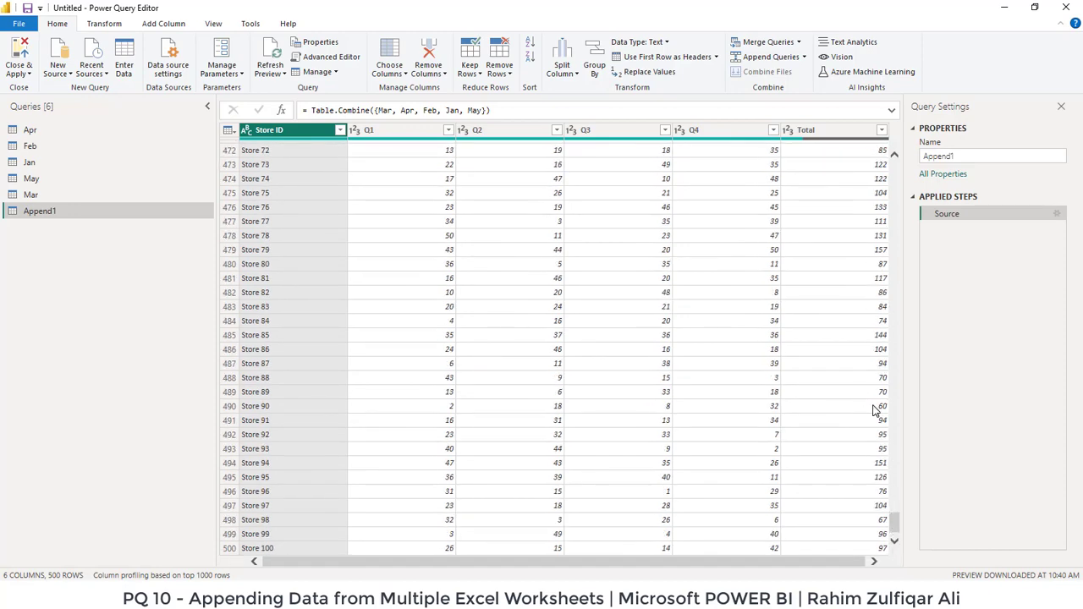
{"action": "left_click", "coordinate": [35, 148]}
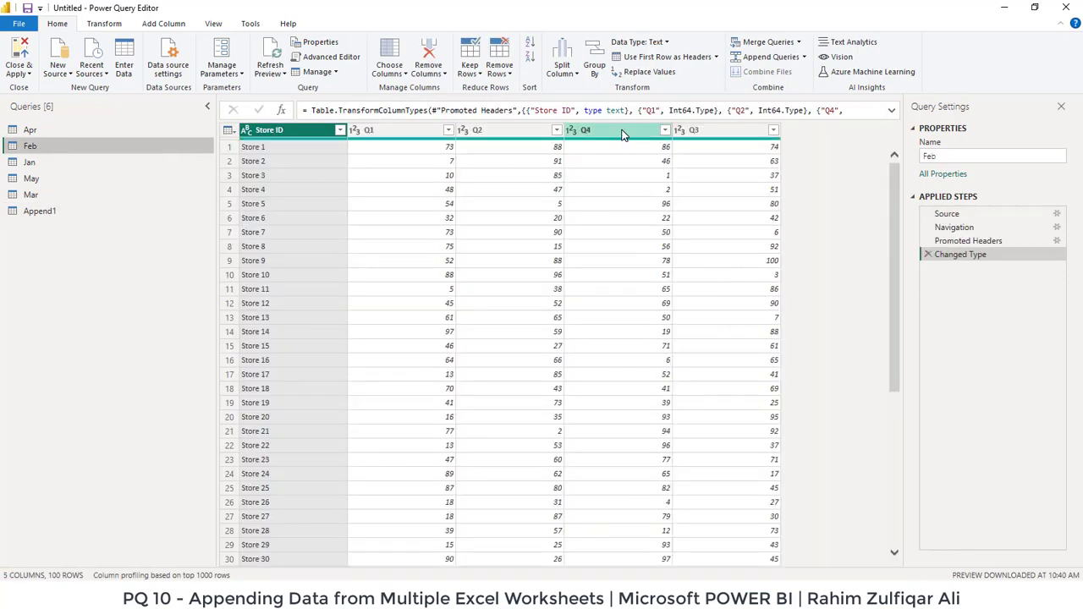
{"action": "left_click", "coordinate": [621, 134]}
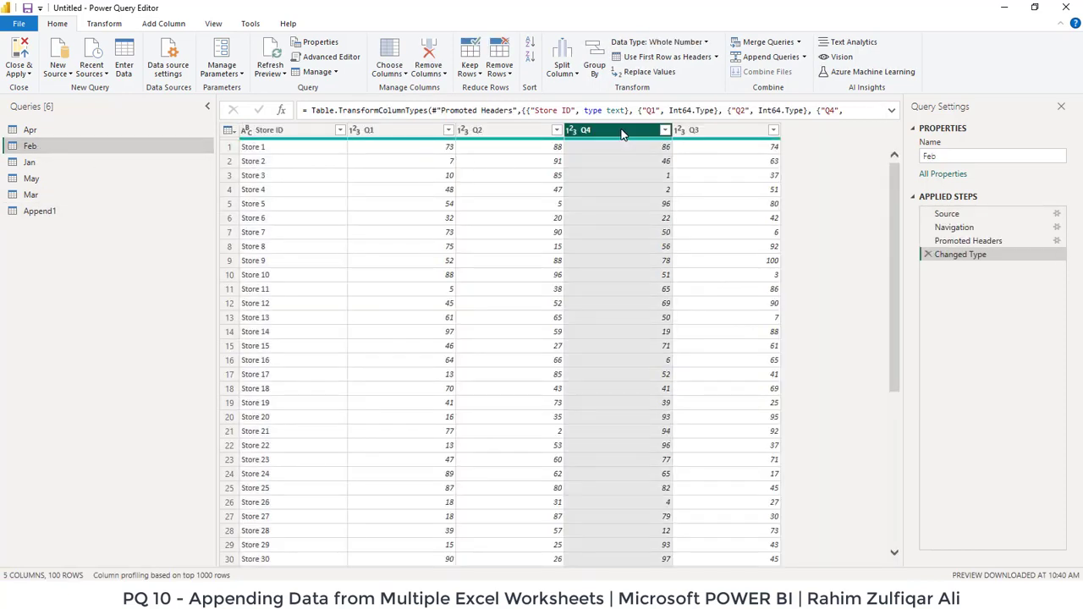
{"action": "left_click", "coordinate": [682, 135]}
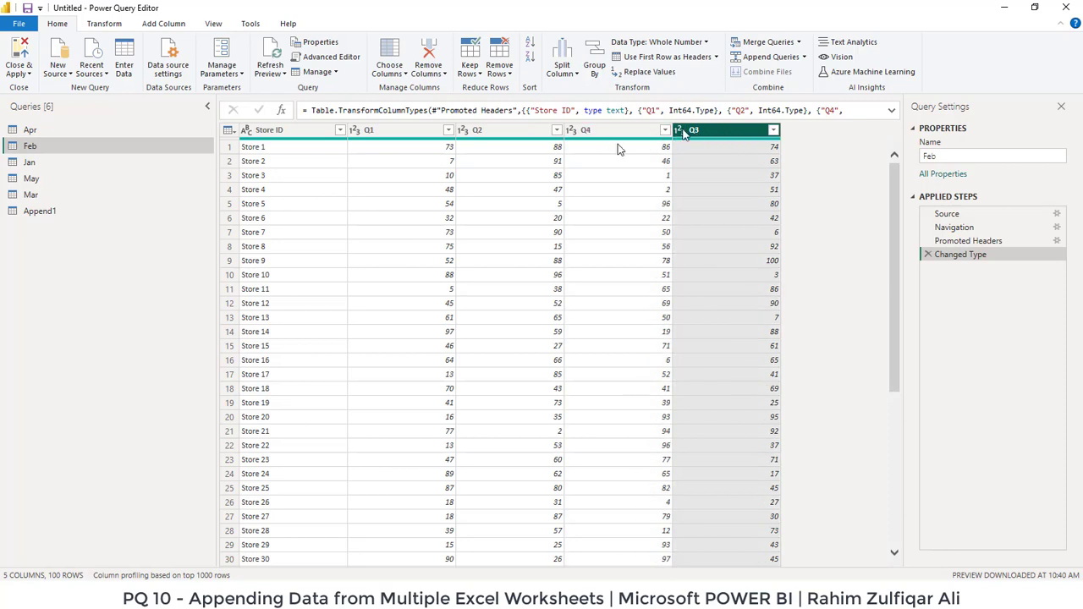
{"action": "left_click", "coordinate": [748, 149]}
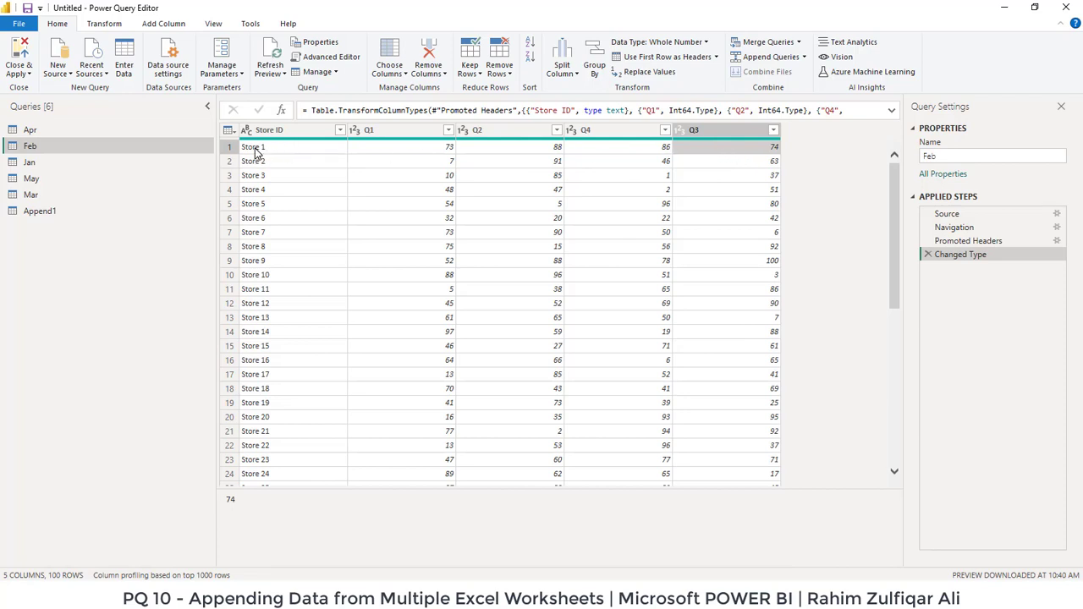
{"action": "left_click", "coordinate": [707, 133]}
{"action": "left_click", "coordinate": [715, 148]}
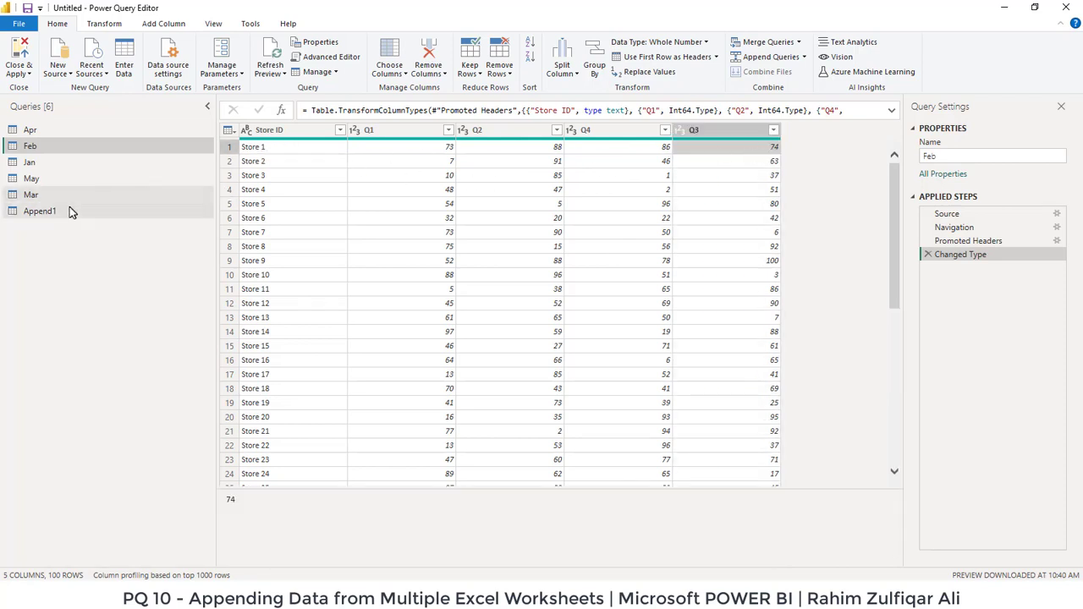
{"action": "left_click", "coordinate": [46, 217]}
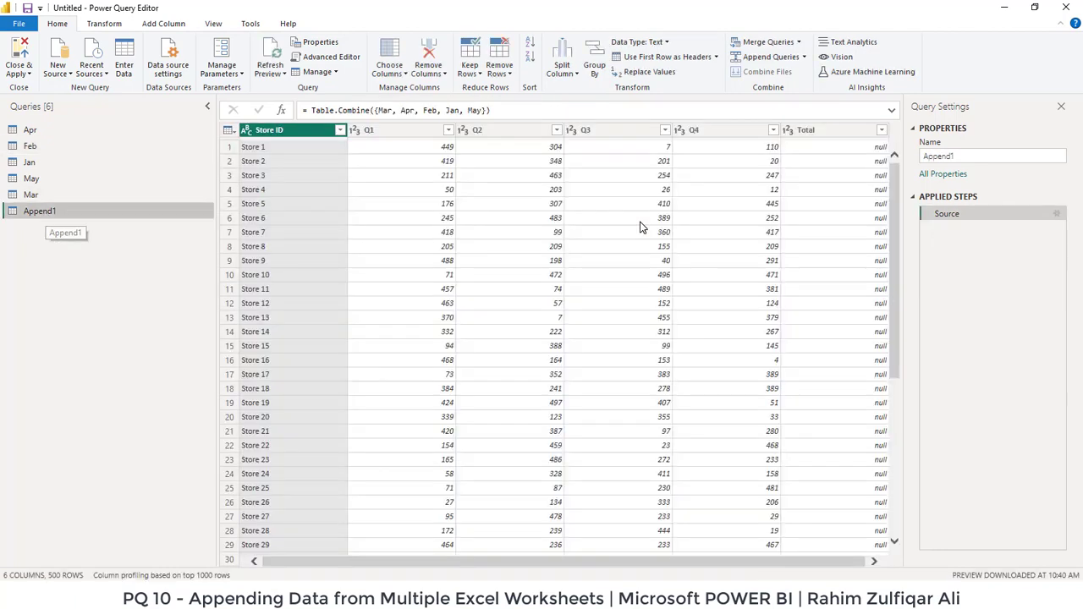
{"action": "left_click_drag", "start_coordinate": [895, 178], "coordinate": [898, 551]}
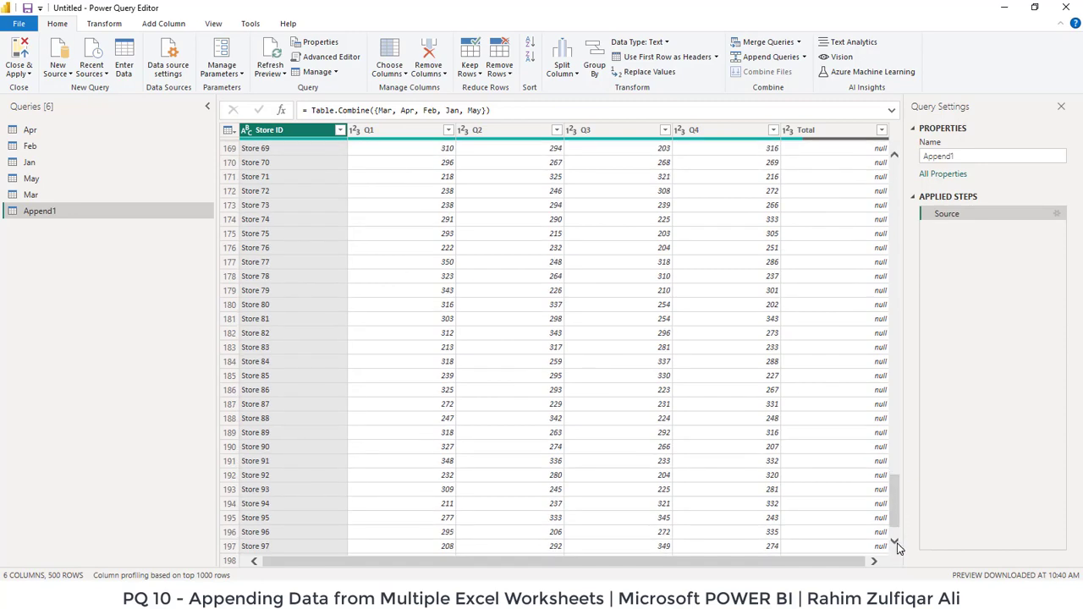
{"action": "left_click", "coordinate": [895, 542]}
{"action": "left_click", "coordinate": [895, 543]}
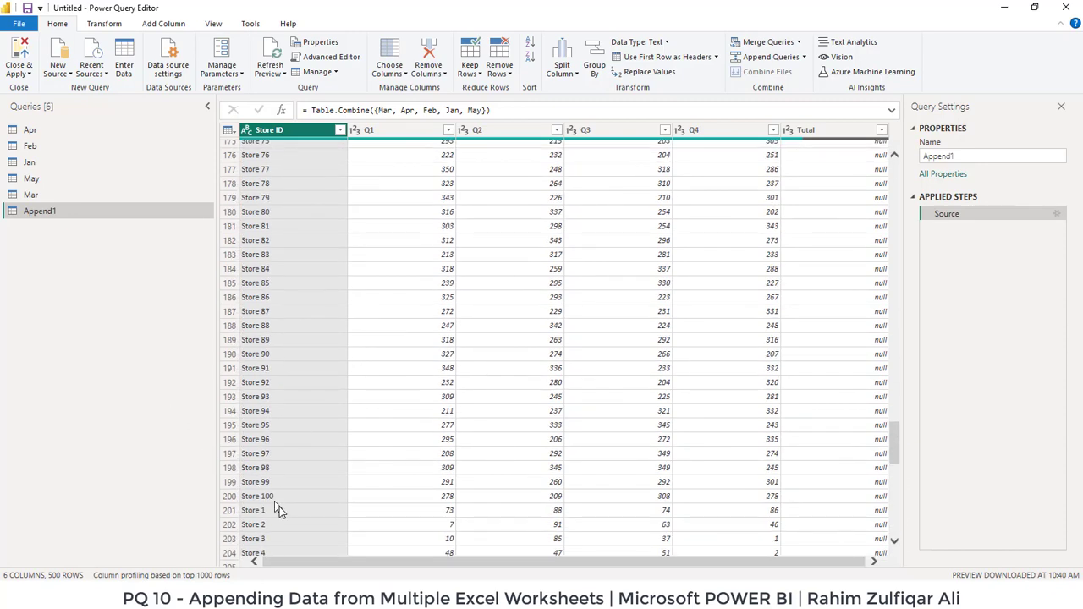
{"action": "left_click", "coordinate": [286, 513]}
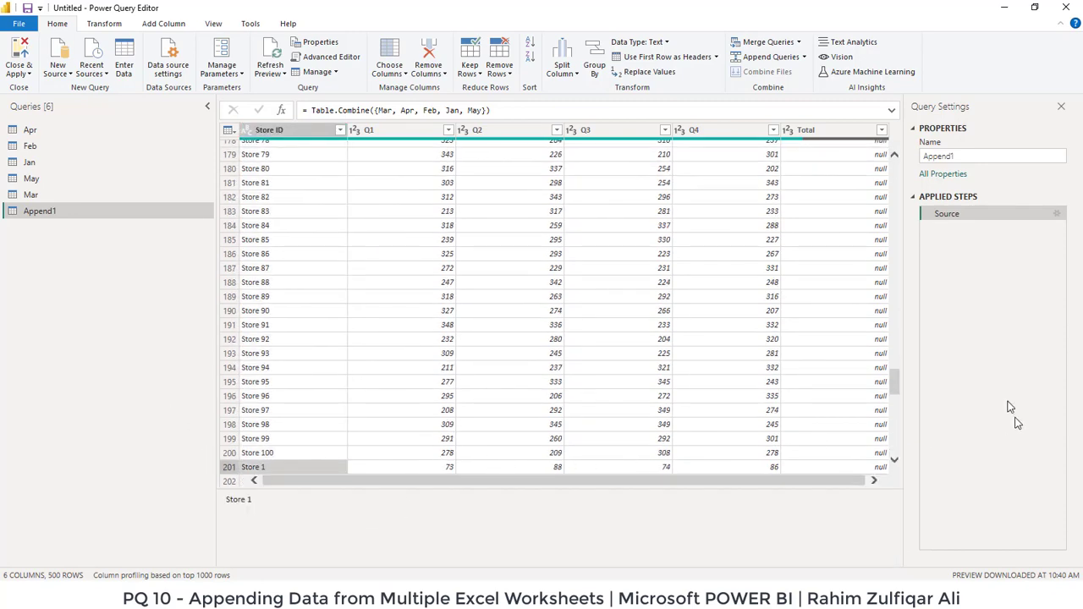
{"action": "left_click_drag", "start_coordinate": [890, 376], "coordinate": [892, 388]}
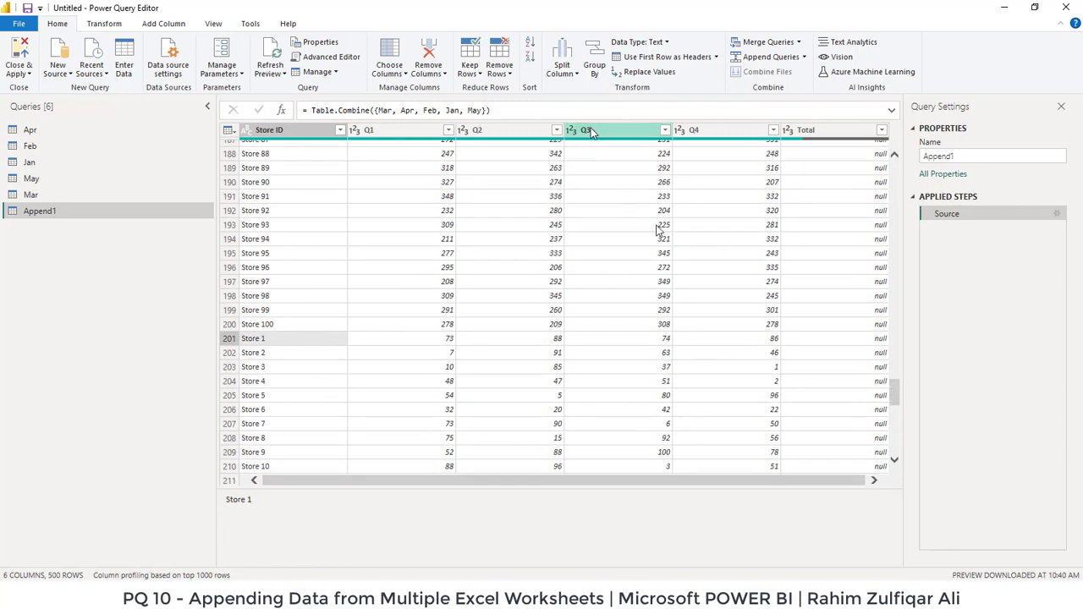
{"action": "left_click", "coordinate": [659, 341]}
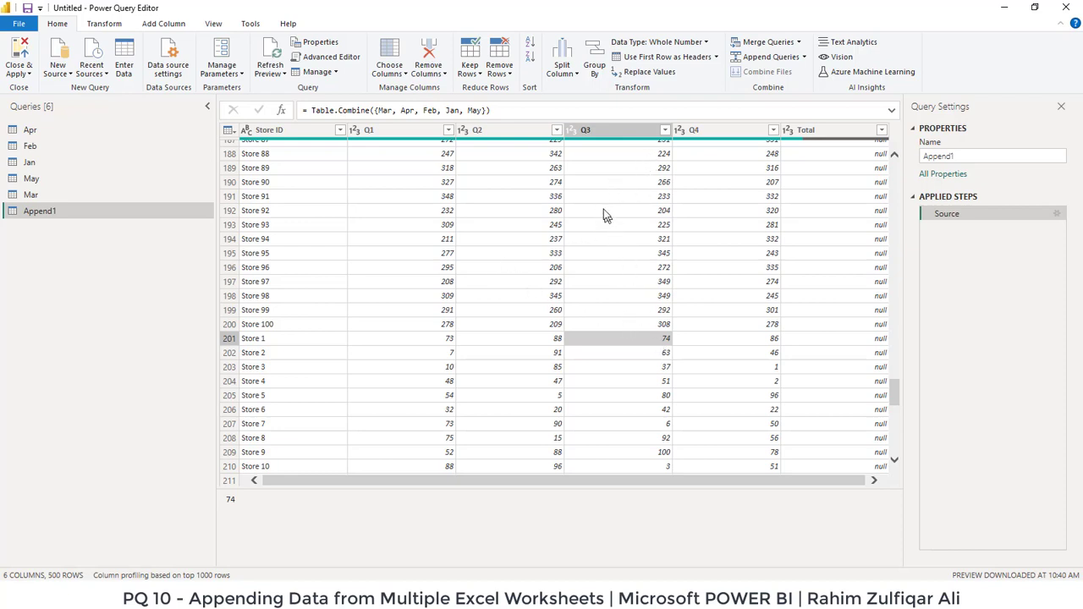
{"action": "left_click", "coordinate": [593, 131]}
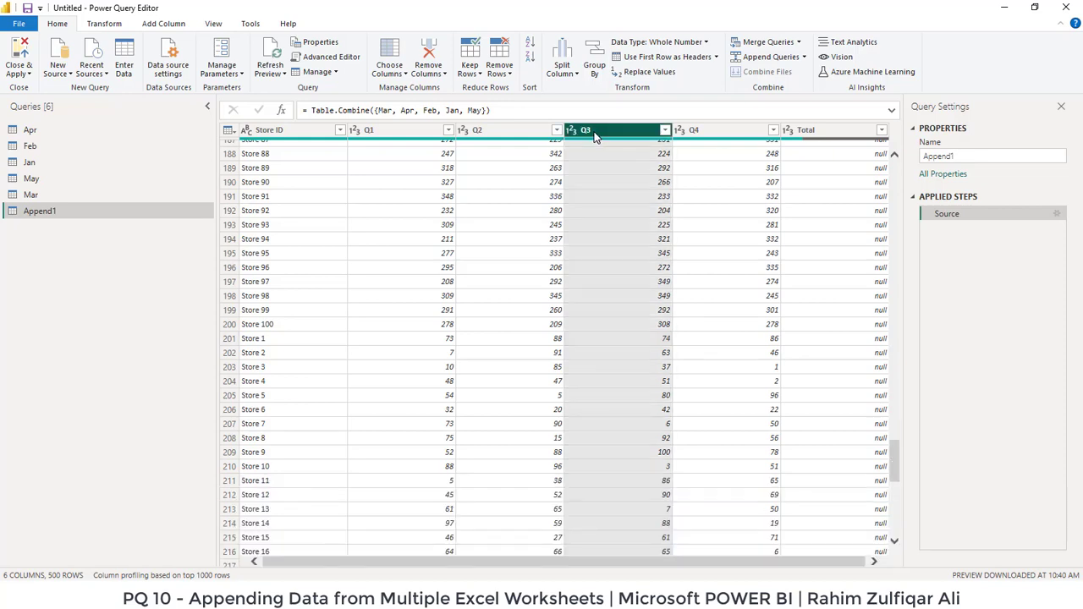
{"action": "left_click", "coordinate": [732, 133]}
{"action": "left_click", "coordinate": [804, 131]}
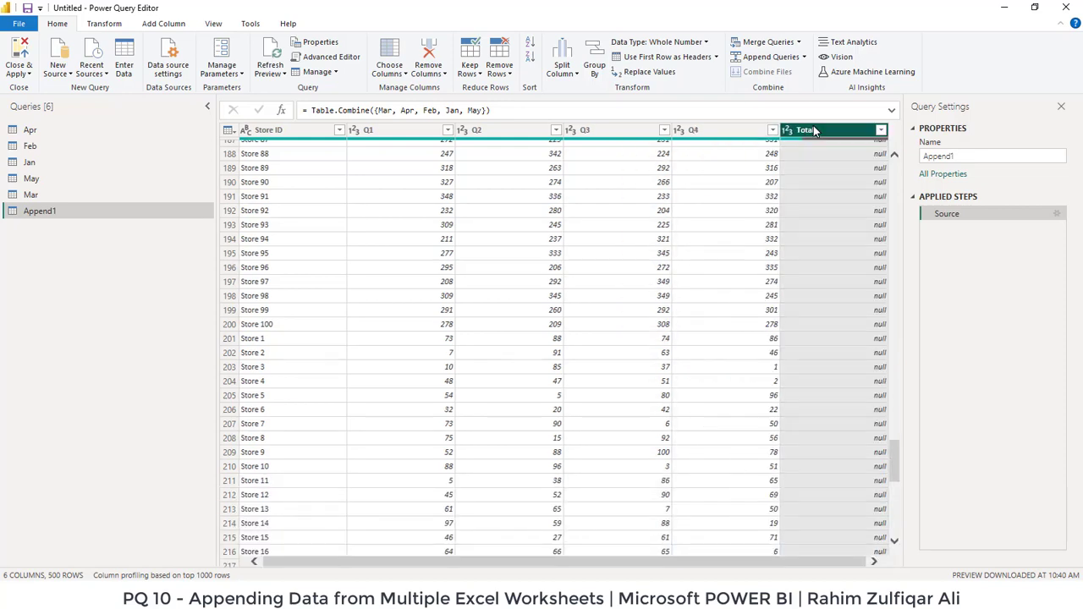
{"action": "left_click", "coordinate": [597, 130]}
{"action": "left_click", "coordinate": [522, 128]}
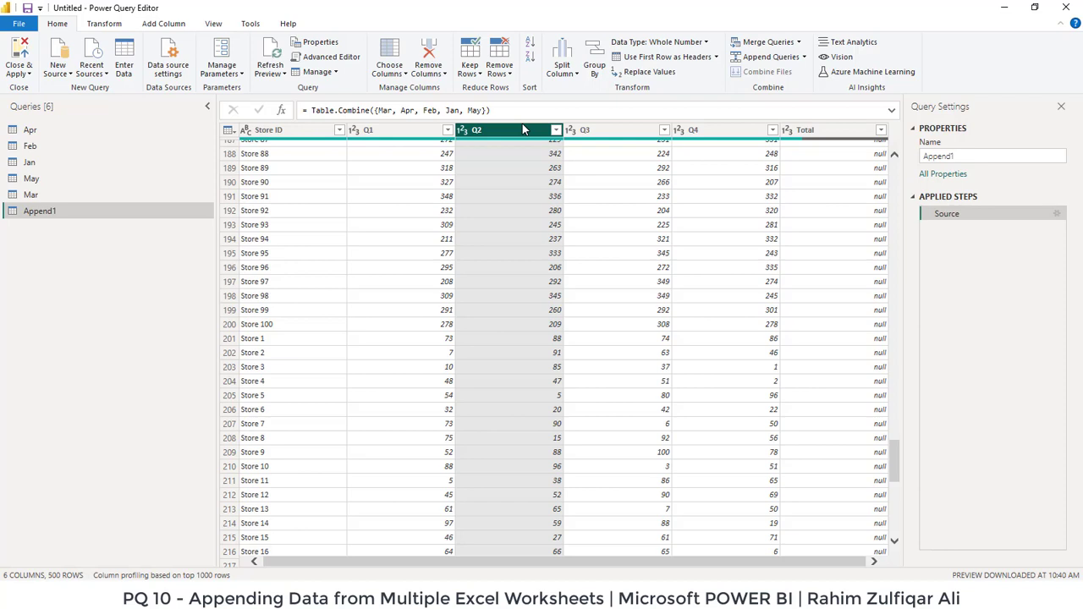
{"action": "left_click", "coordinate": [549, 339]}
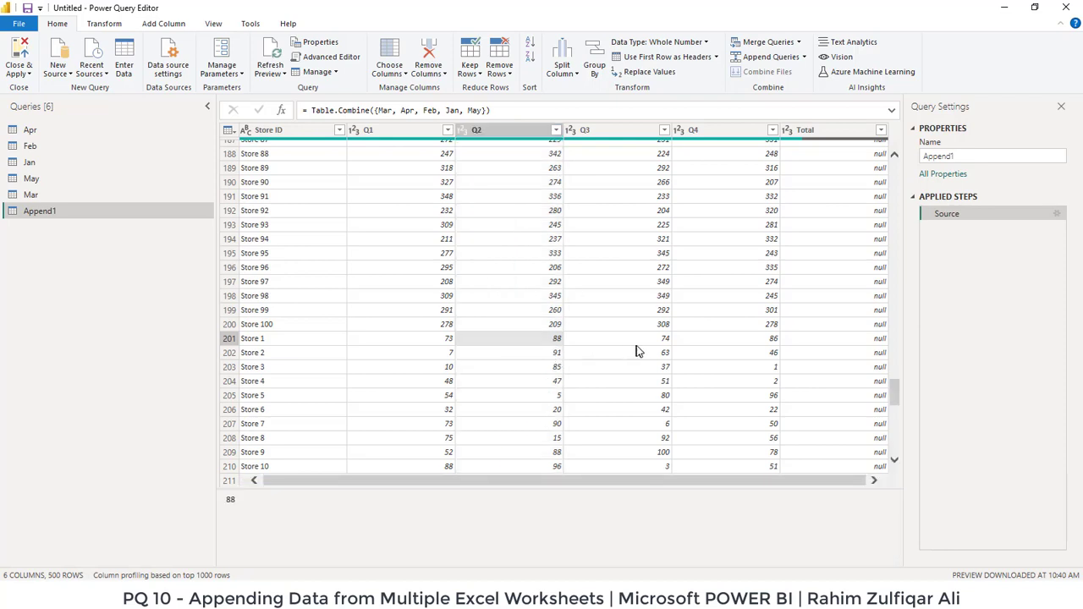
{"action": "left_click", "coordinate": [726, 342]}
{"action": "left_click", "coordinate": [637, 341]}
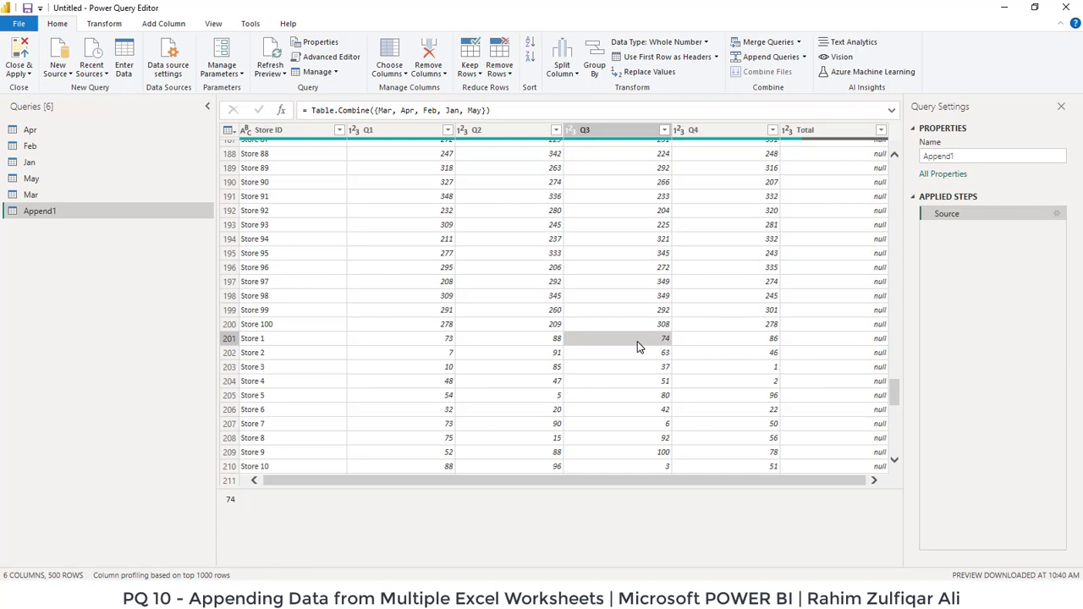
{"action": "left_click", "coordinate": [447, 340]}
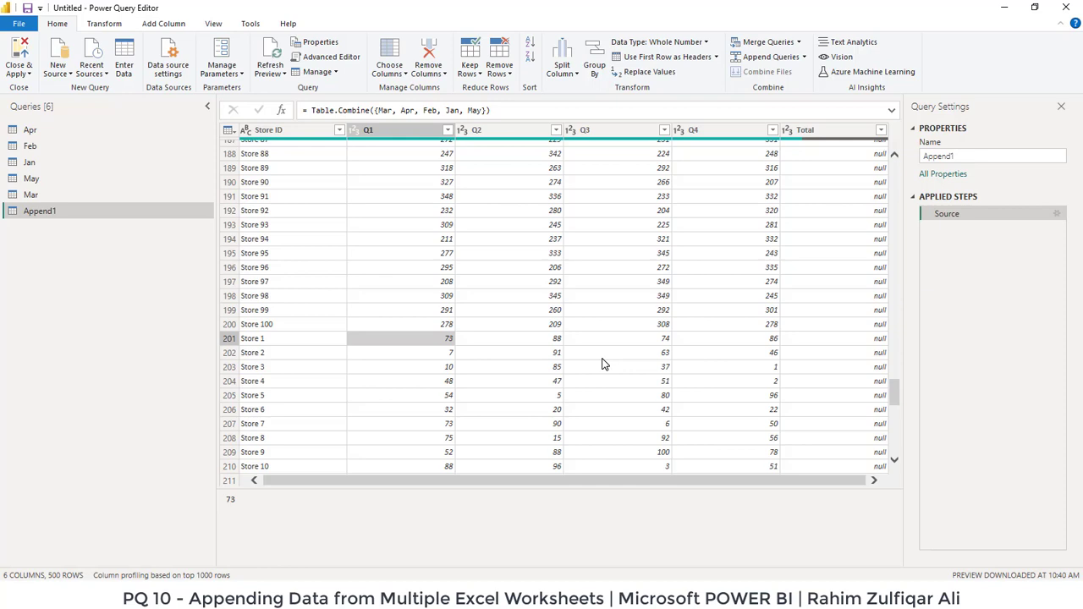
{"action": "scroll", "coordinate": [719, 325], "scroll_direction": "down", "scroll_amount": 7}
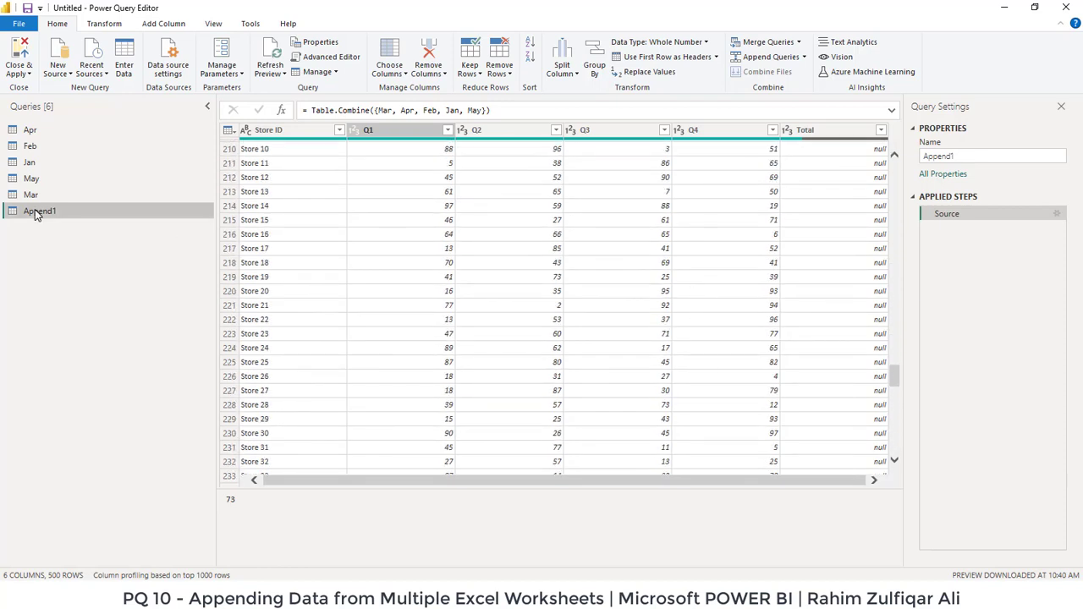
Step: Rename the Append1 query to 'Appended Data'
{"action": "right_click", "coordinate": [33, 212]}
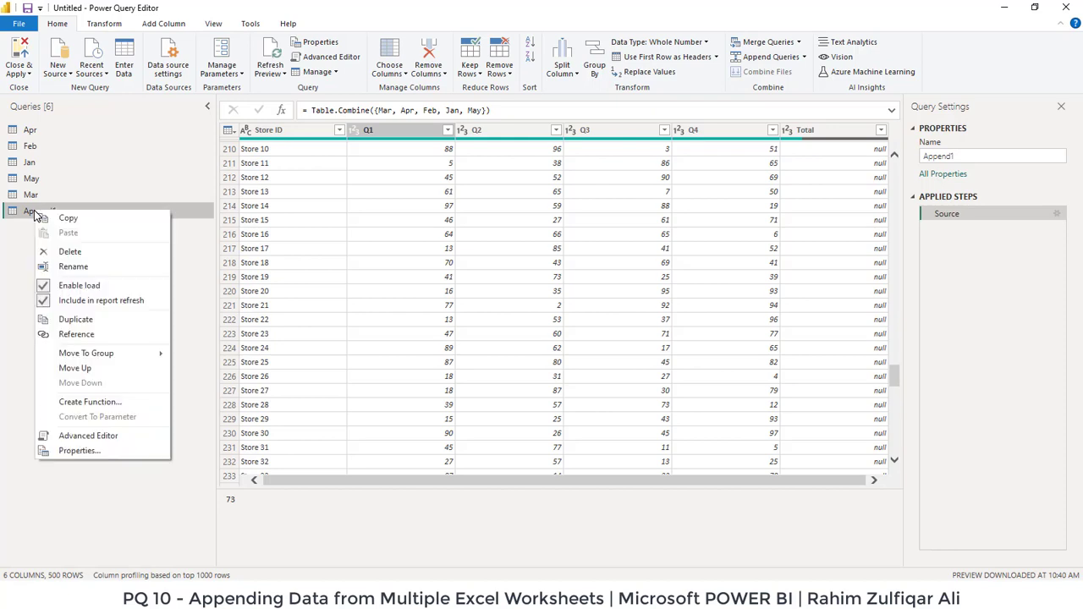
{"action": "left_click", "coordinate": [85, 268]}
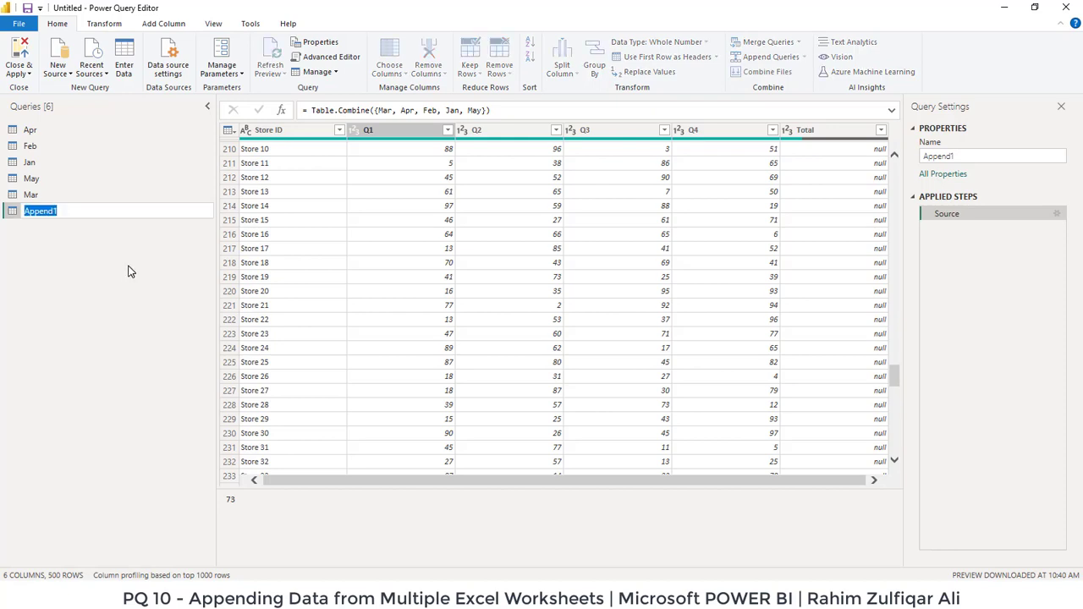
{"action": "type", "text": "Con"}
{"action": "key", "text": "Return"}
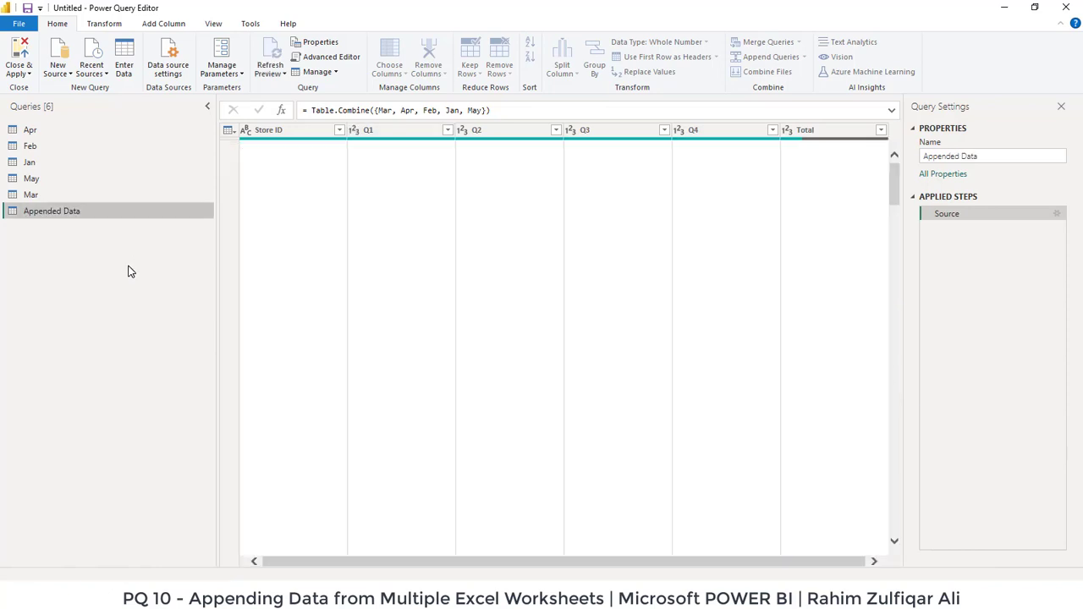
Step: Expand the Close & Apply menu to reveal Close & Apply, Apply and Close
{"action": "left_click", "coordinate": [20, 74]}
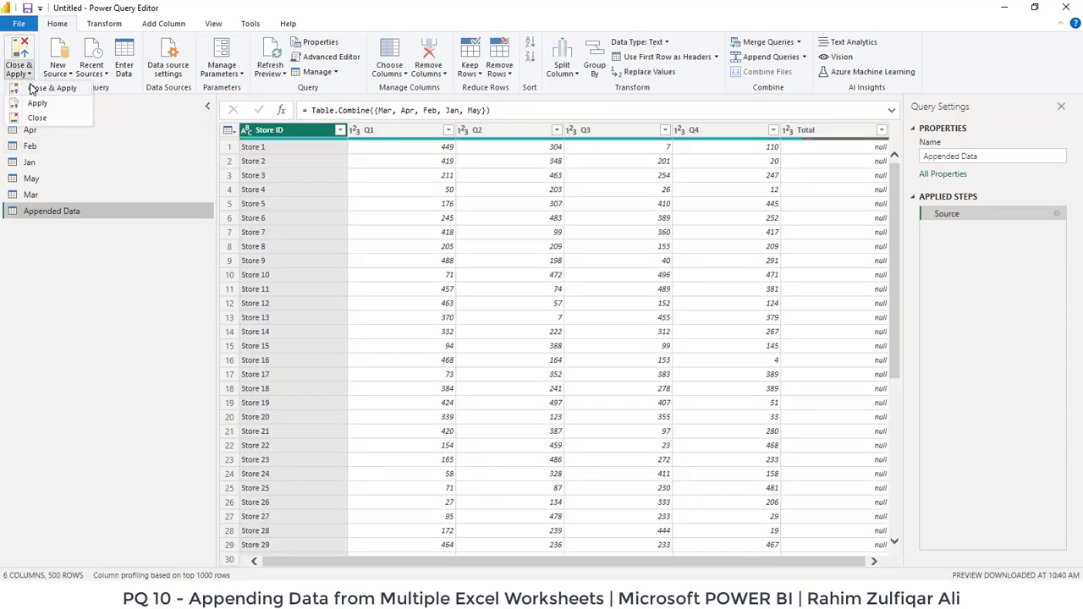